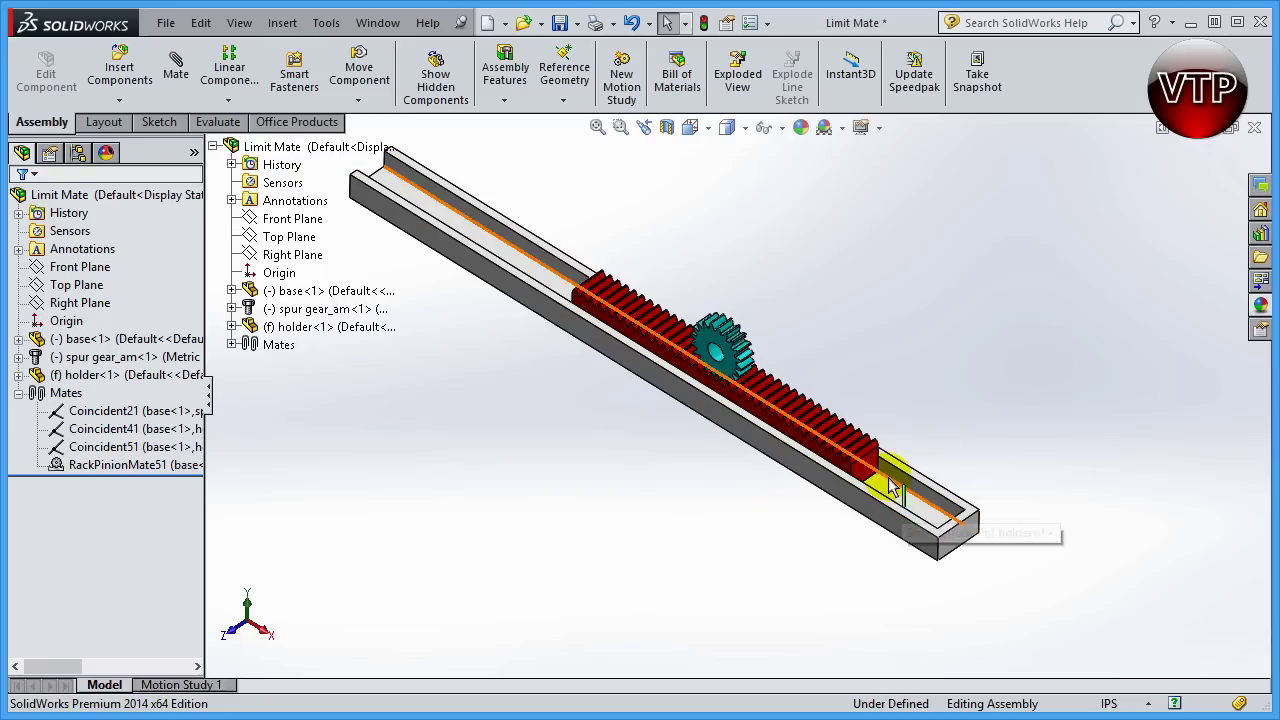
Step: Slide the red rack toward the near end of the holder and back to test its unrestricted travel
left_click(847, 448)
left_click_drag(826, 447, 890, 498)
scroll(932, 538, "down", 8)
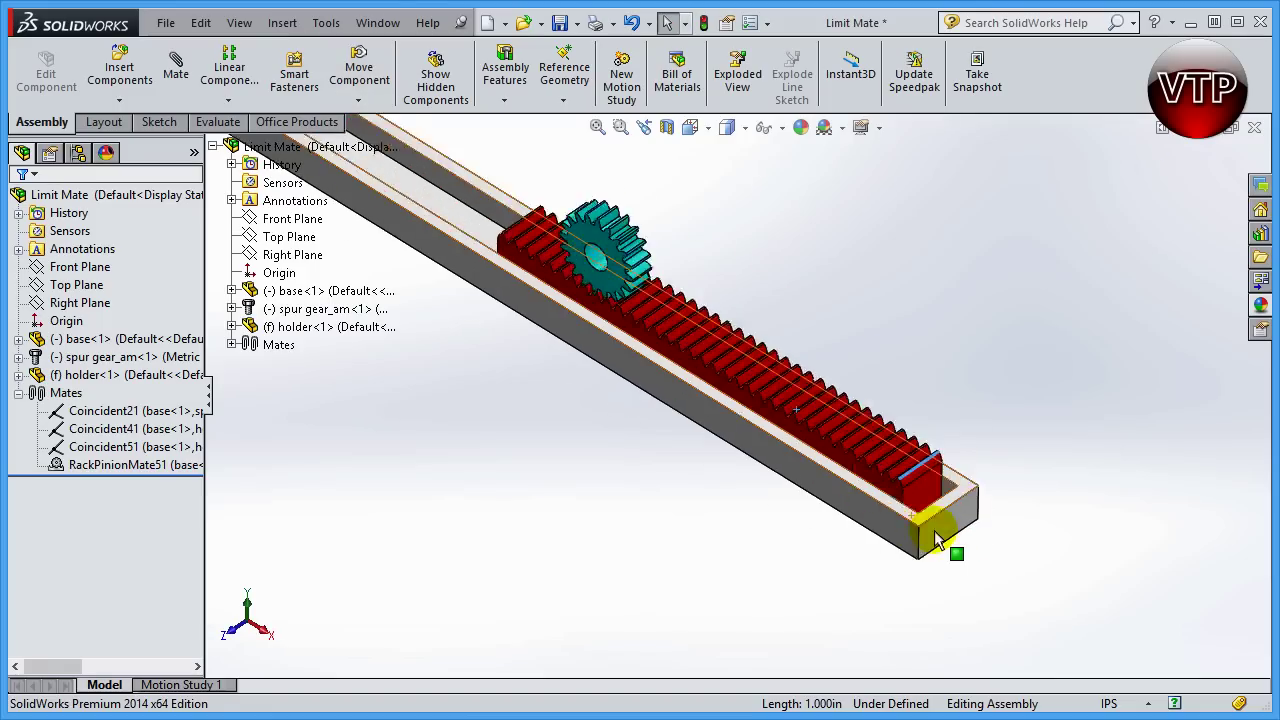
left_click_drag(766, 374, 645, 355)
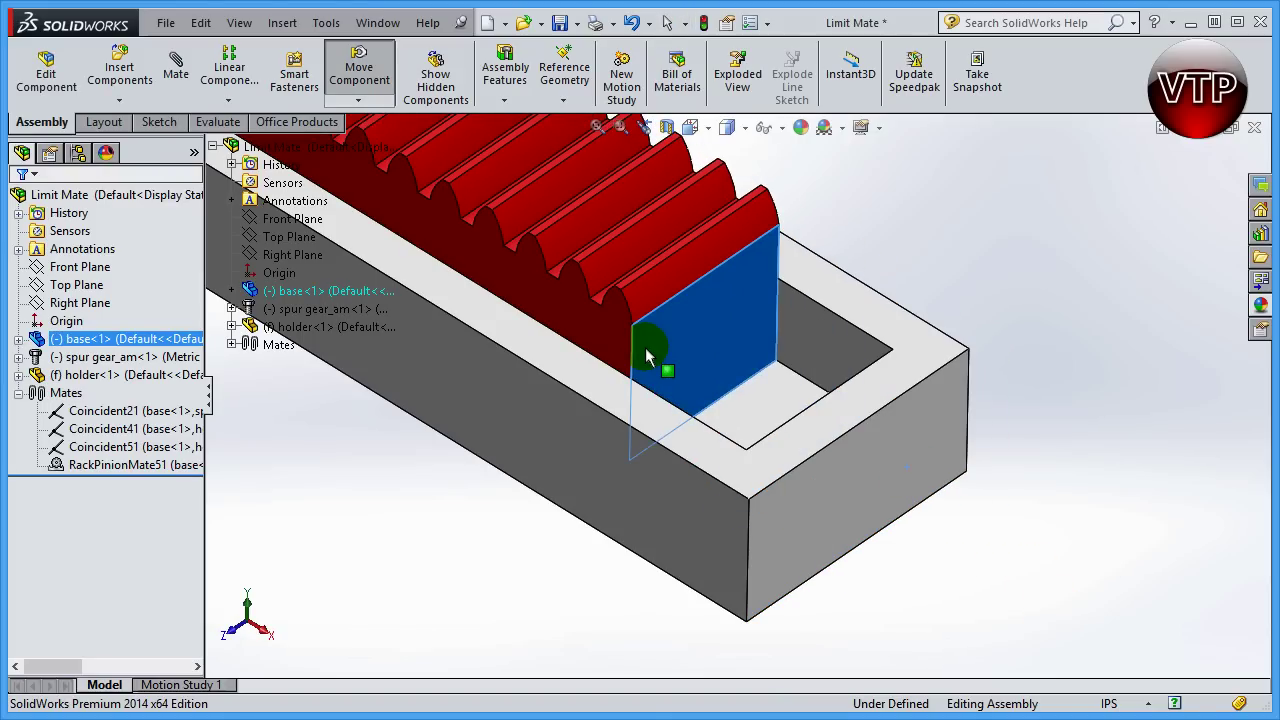
key("Escape")
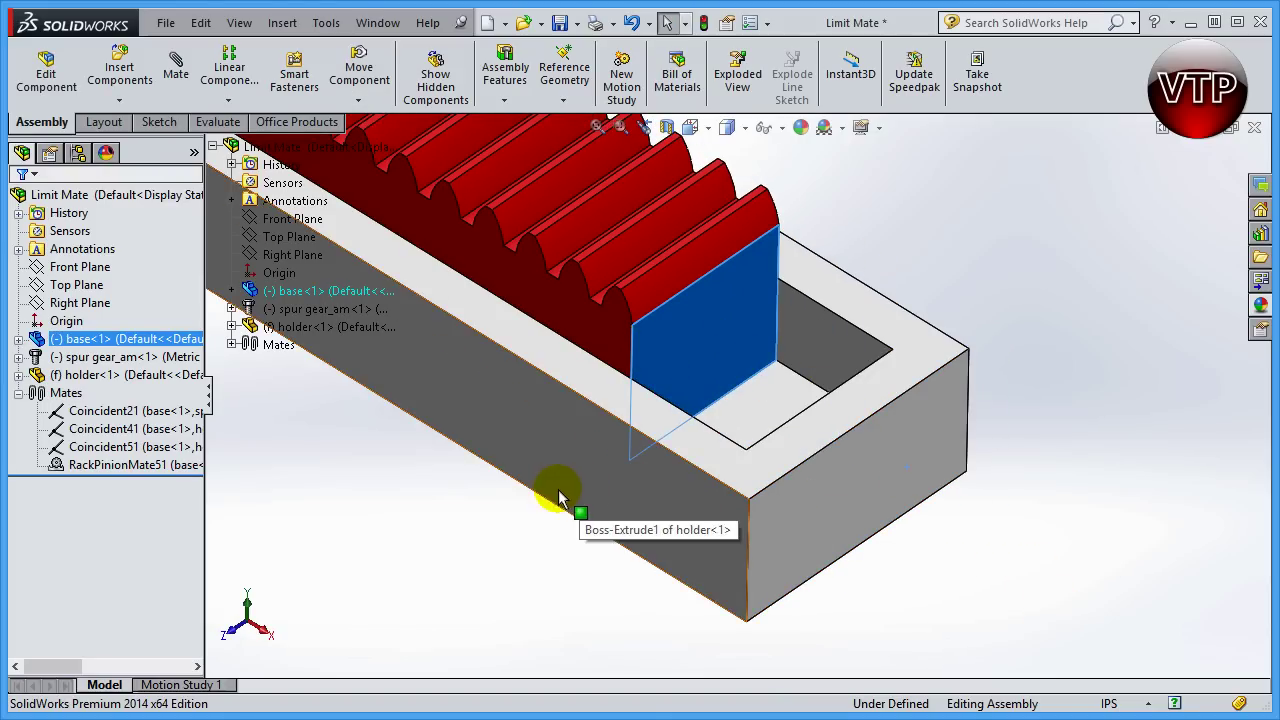
scroll(557, 495, "up", 8)
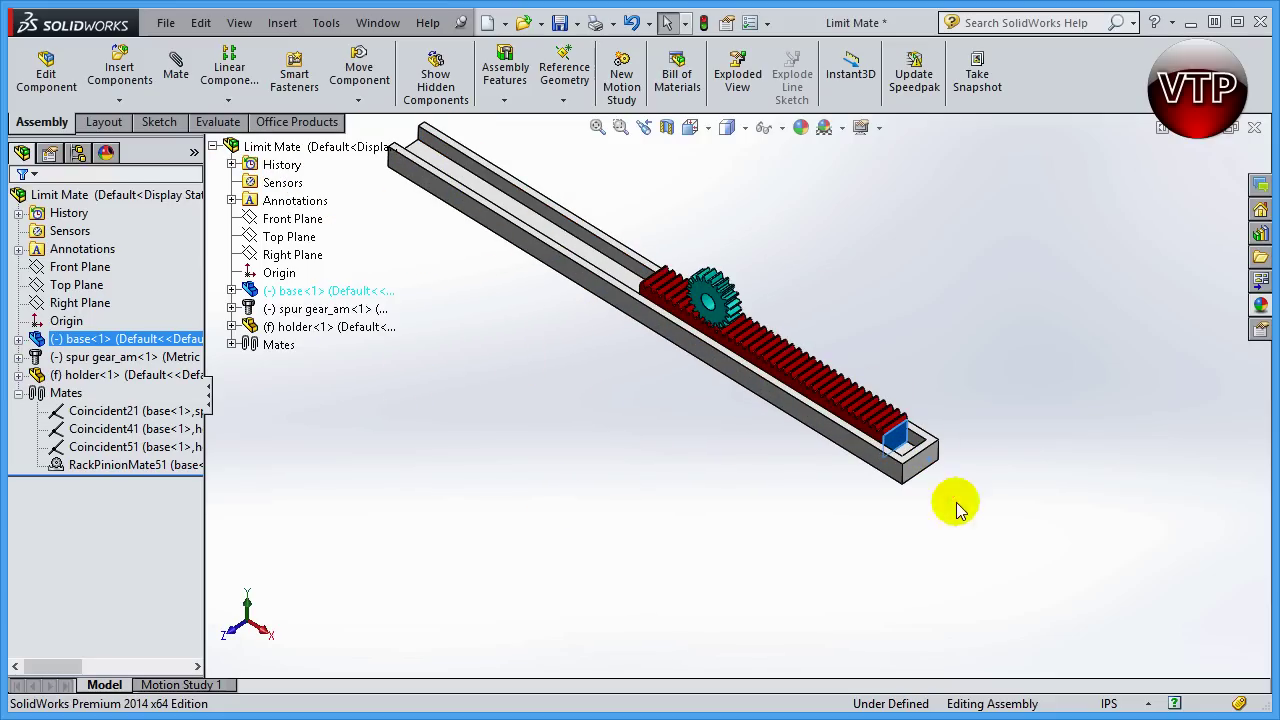
left_click(781, 511)
left_click_drag(865, 420, 729, 437)
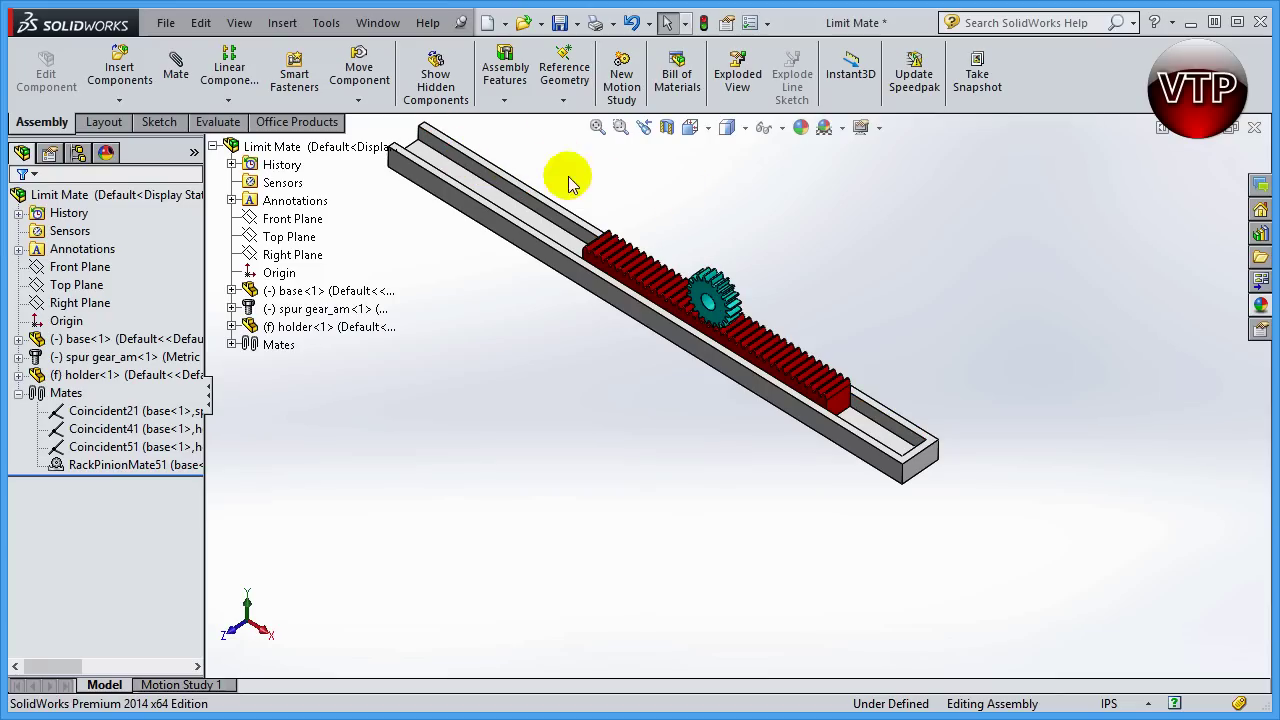
Step: Start a new mate and choose the advanced limit distance type
left_click(177, 74)
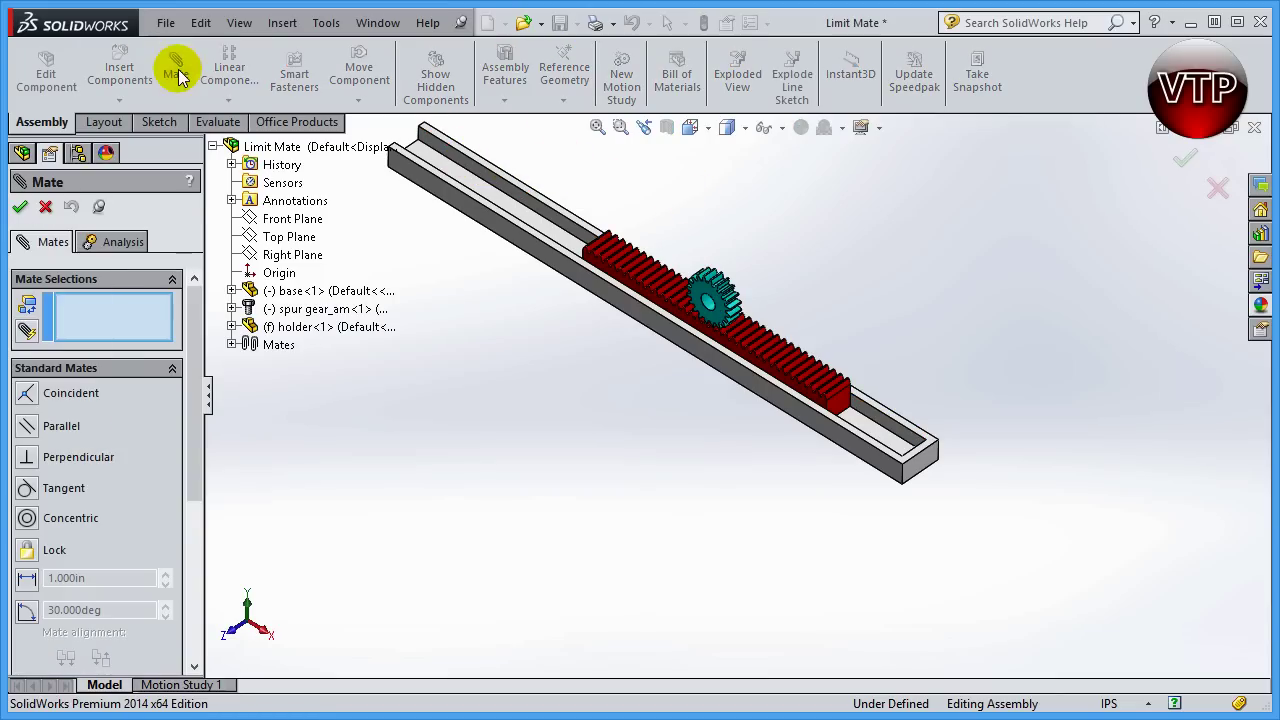
left_click_drag(197, 481, 197, 565)
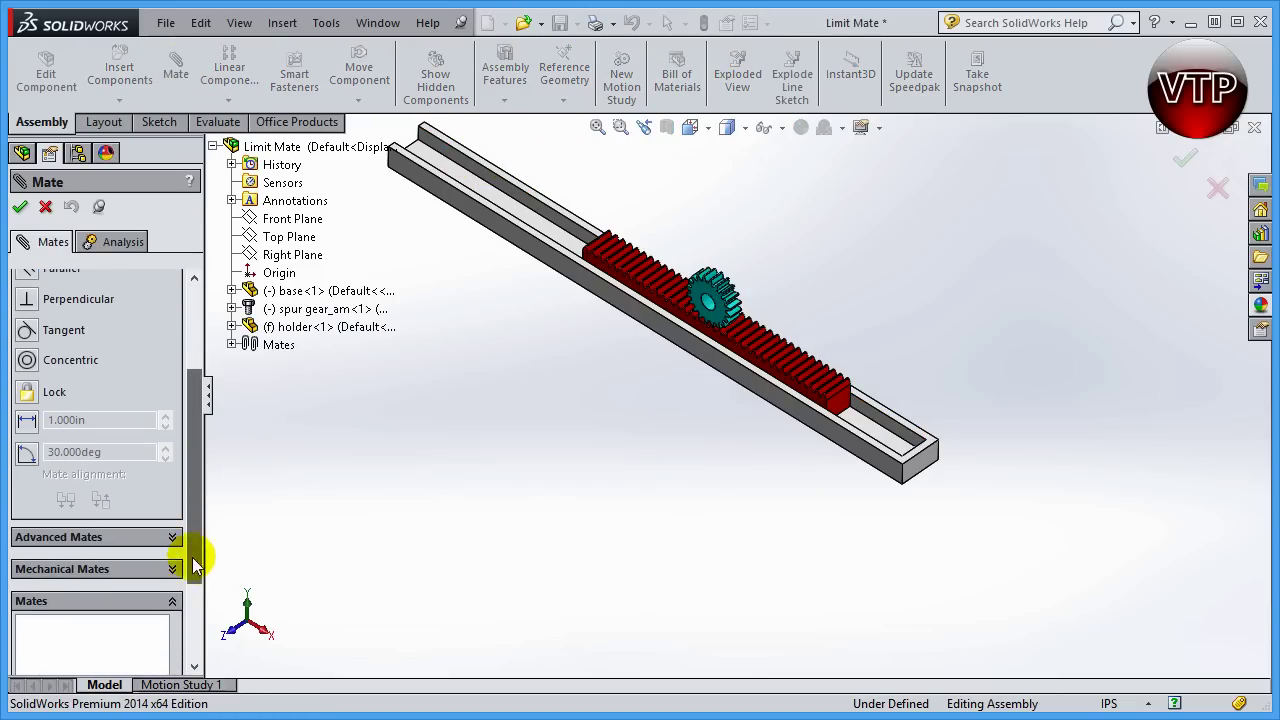
left_click(172, 540)
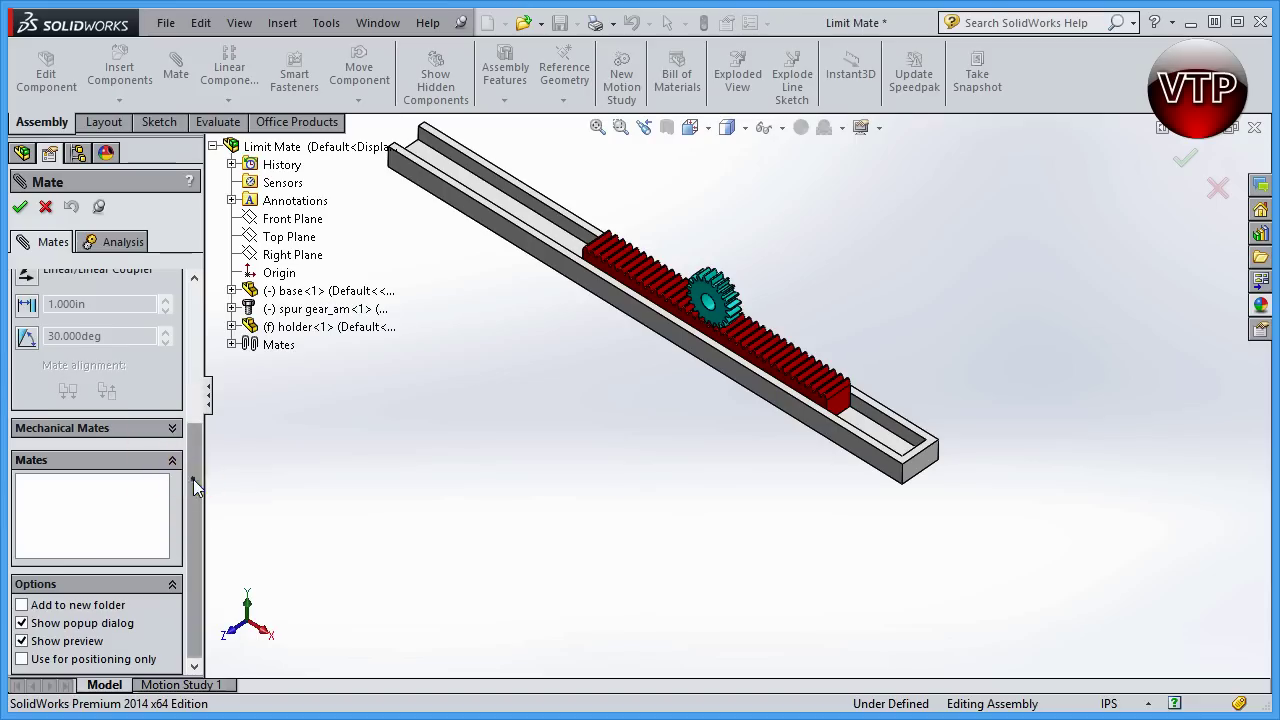
left_click_drag(194, 480, 194, 403)
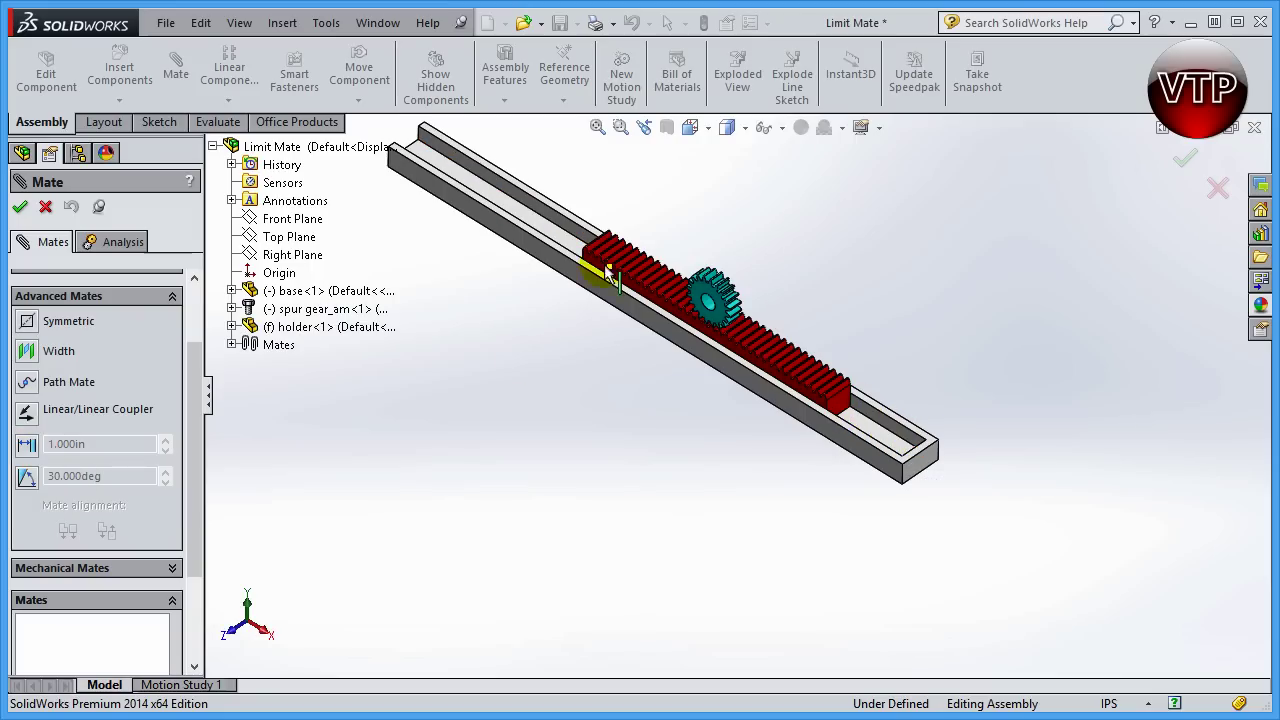
left_click(27, 446)
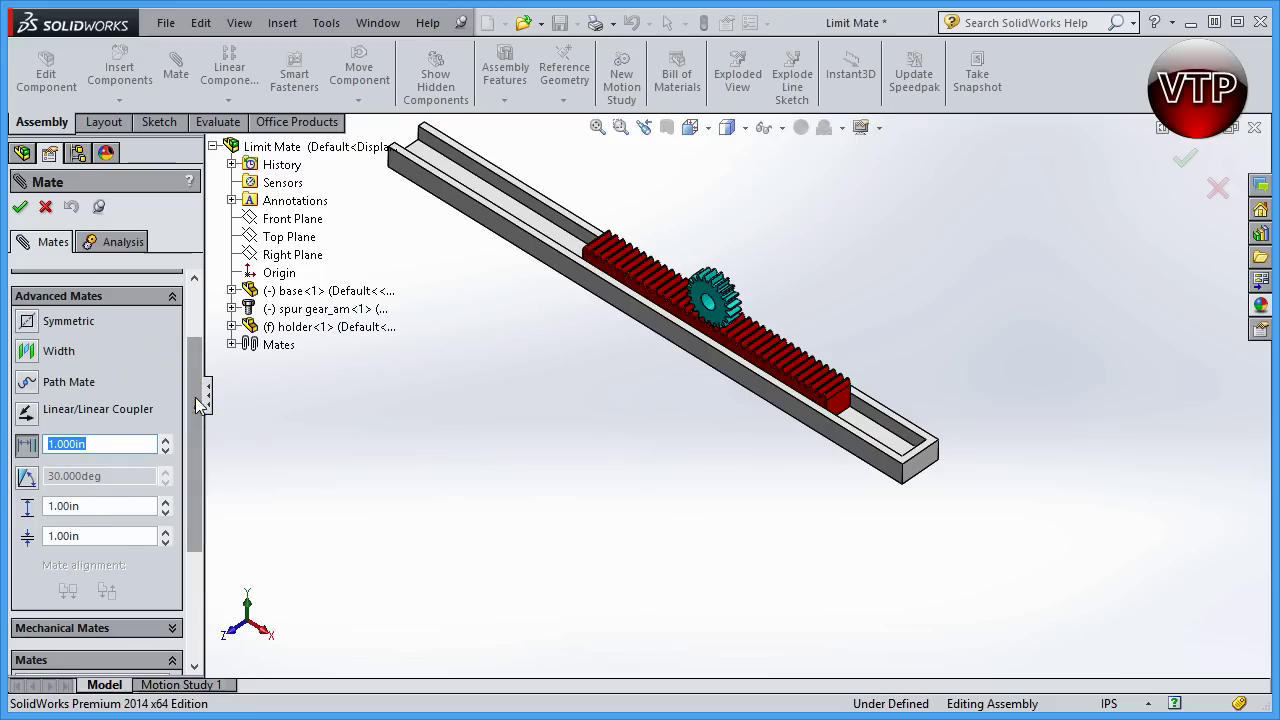
left_click_drag(195, 407, 197, 292)
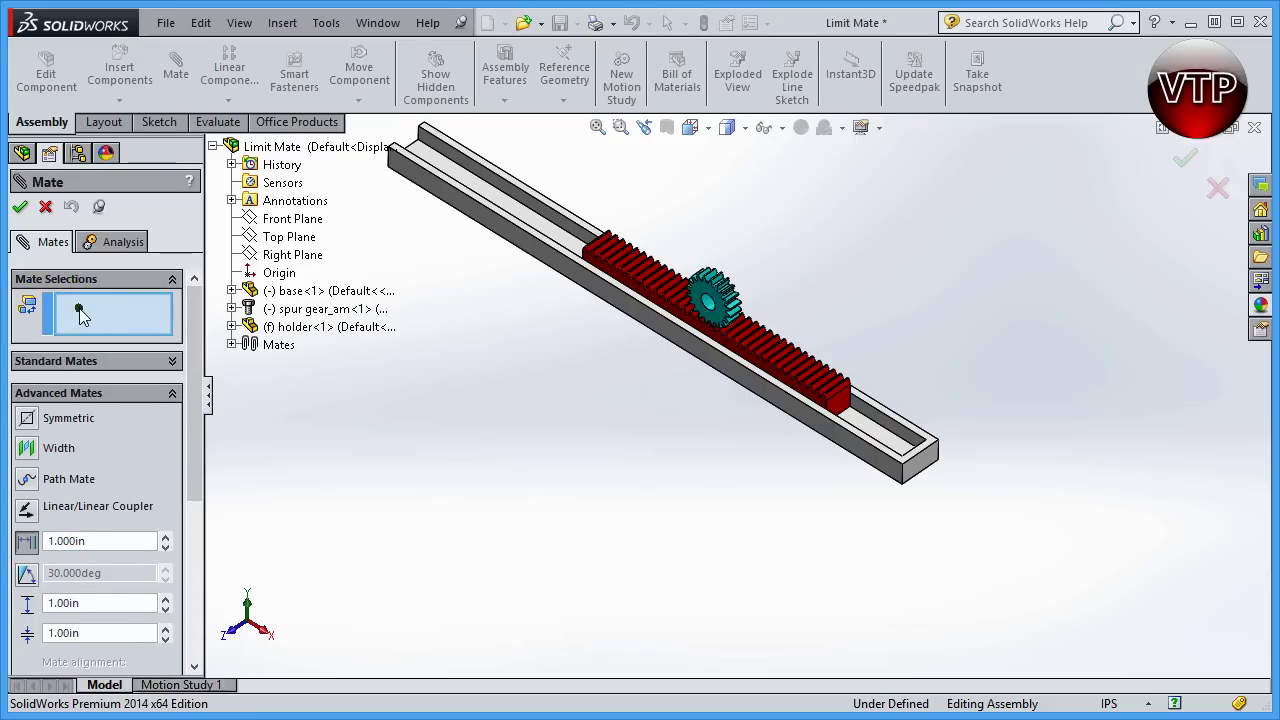
Step: Pick the rack's near end face and the holder's facing inner end wall as the mate's two faces
scroll(843, 391, "down", 5)
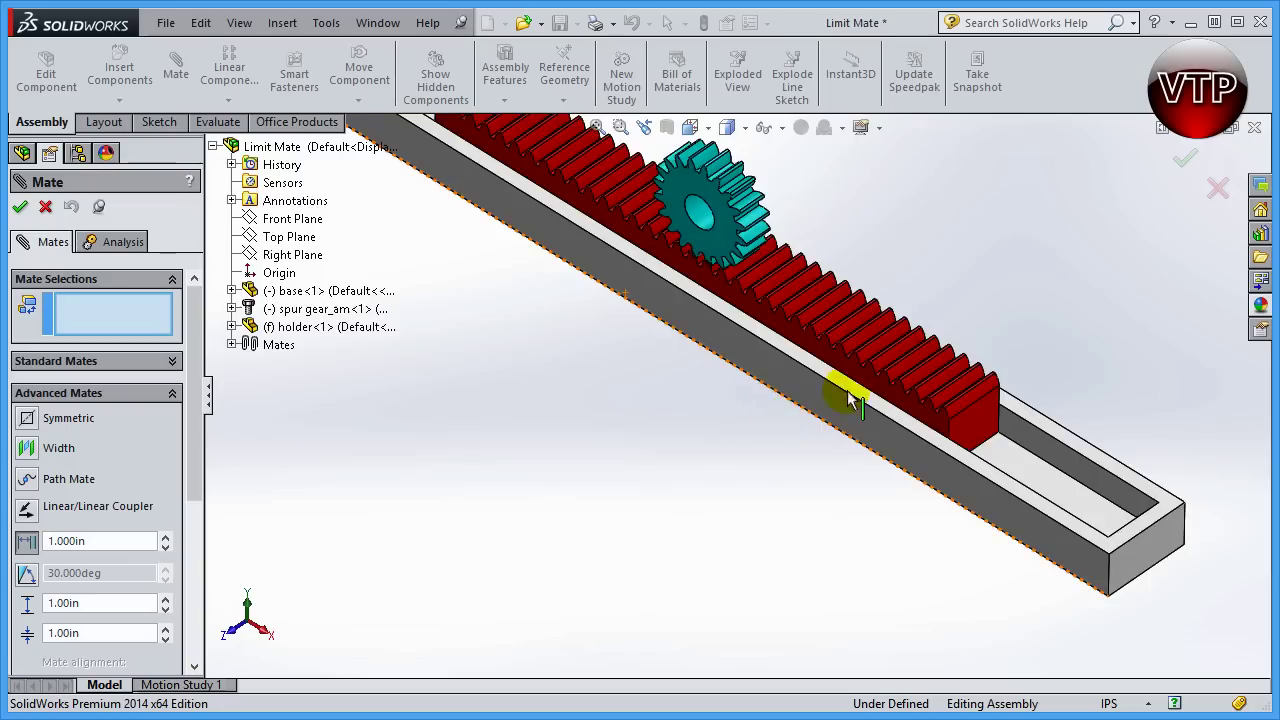
left_click(800, 505)
scroll(871, 523, "up", 6)
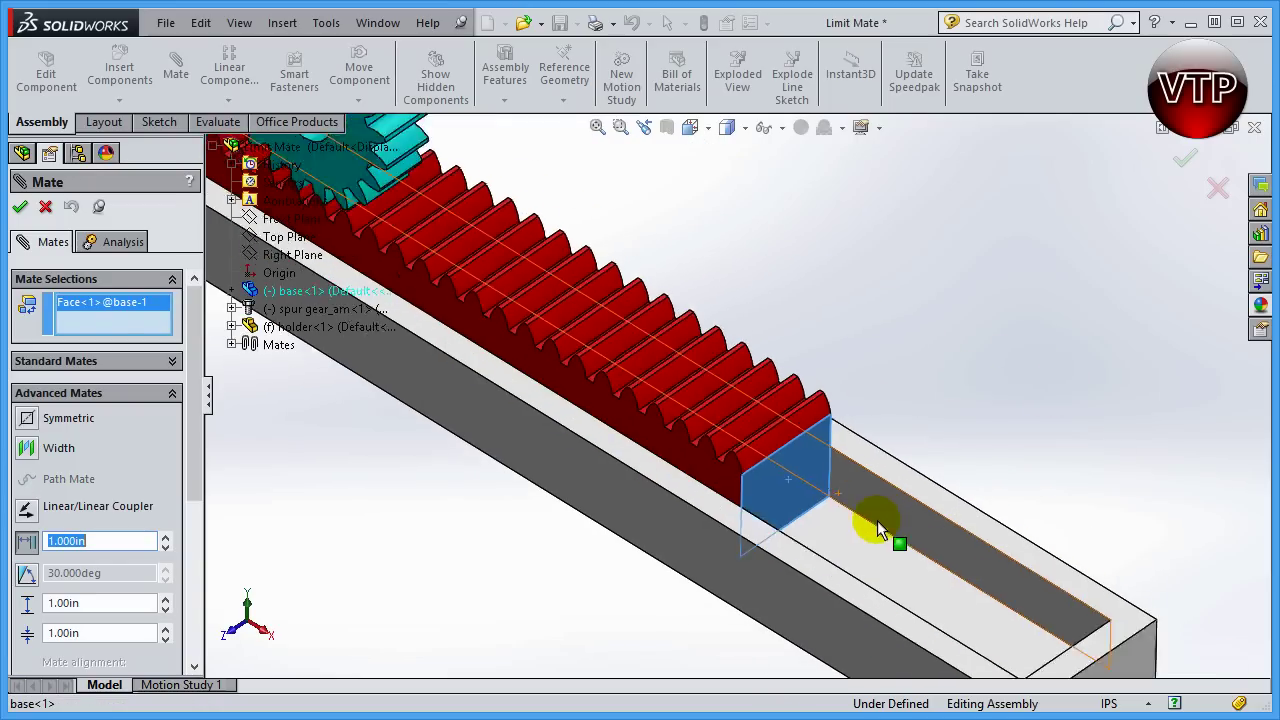
middle_click_drag(791, 556, 816, 583)
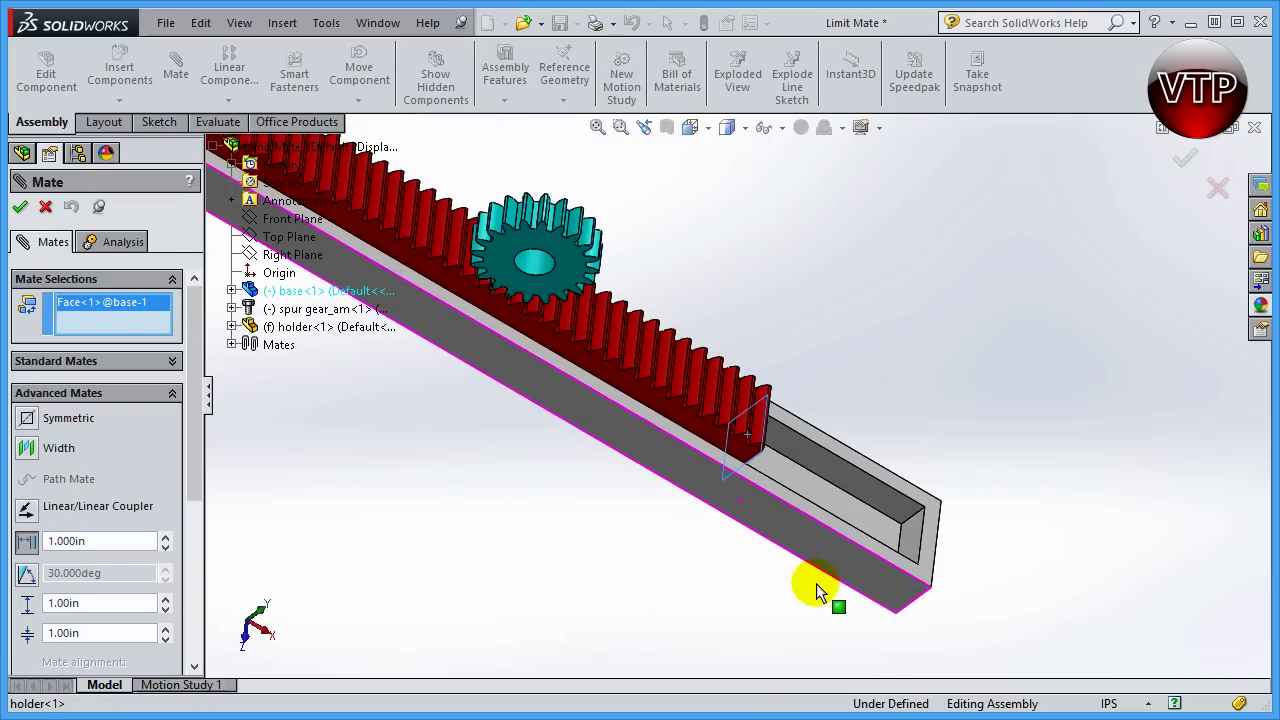
left_click(906, 530)
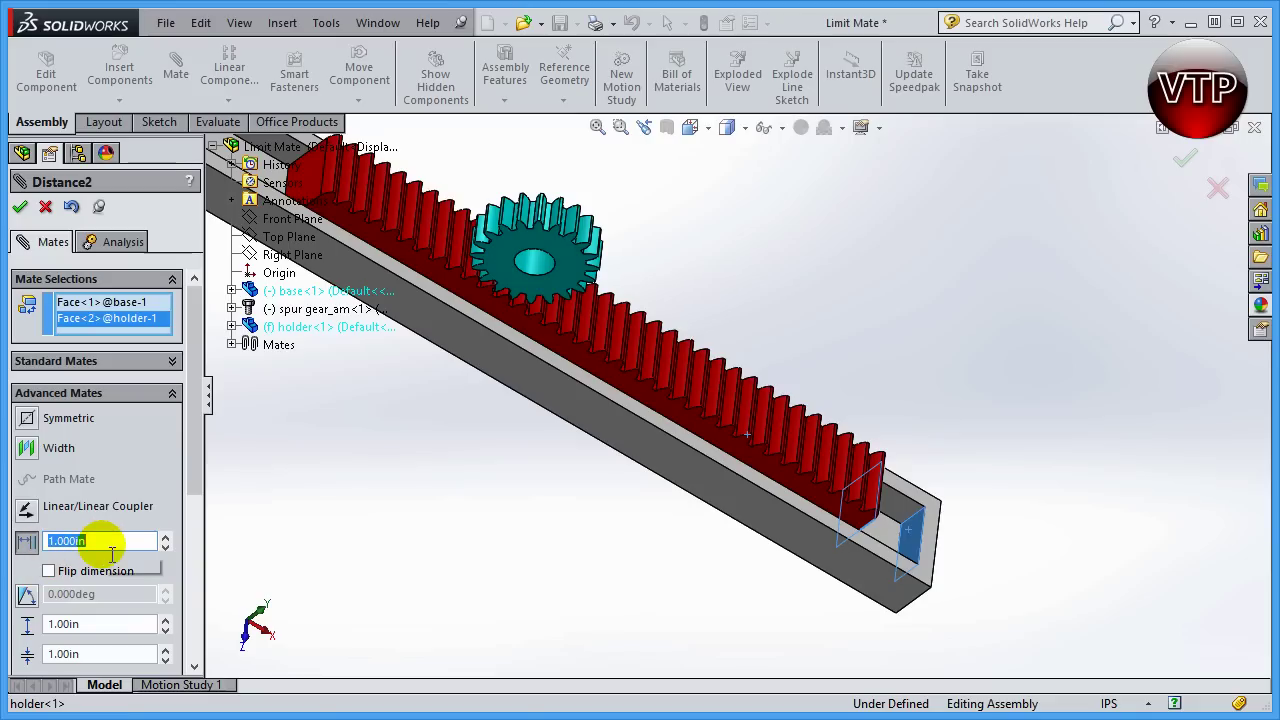
Step: Set the mate's distance to 0 in, with a maximum of 10 in and a minimum of 0 in, and accept it
left_click_drag(194, 470, 195, 540)
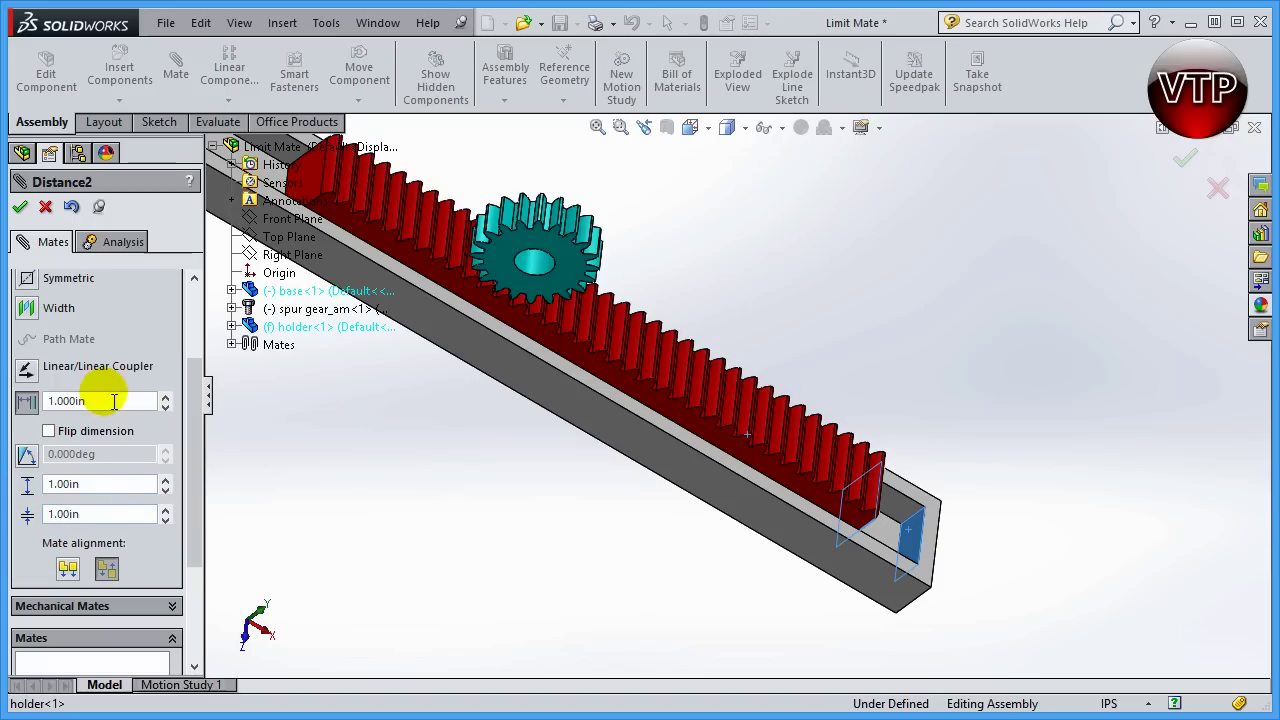
double_click(80, 403)
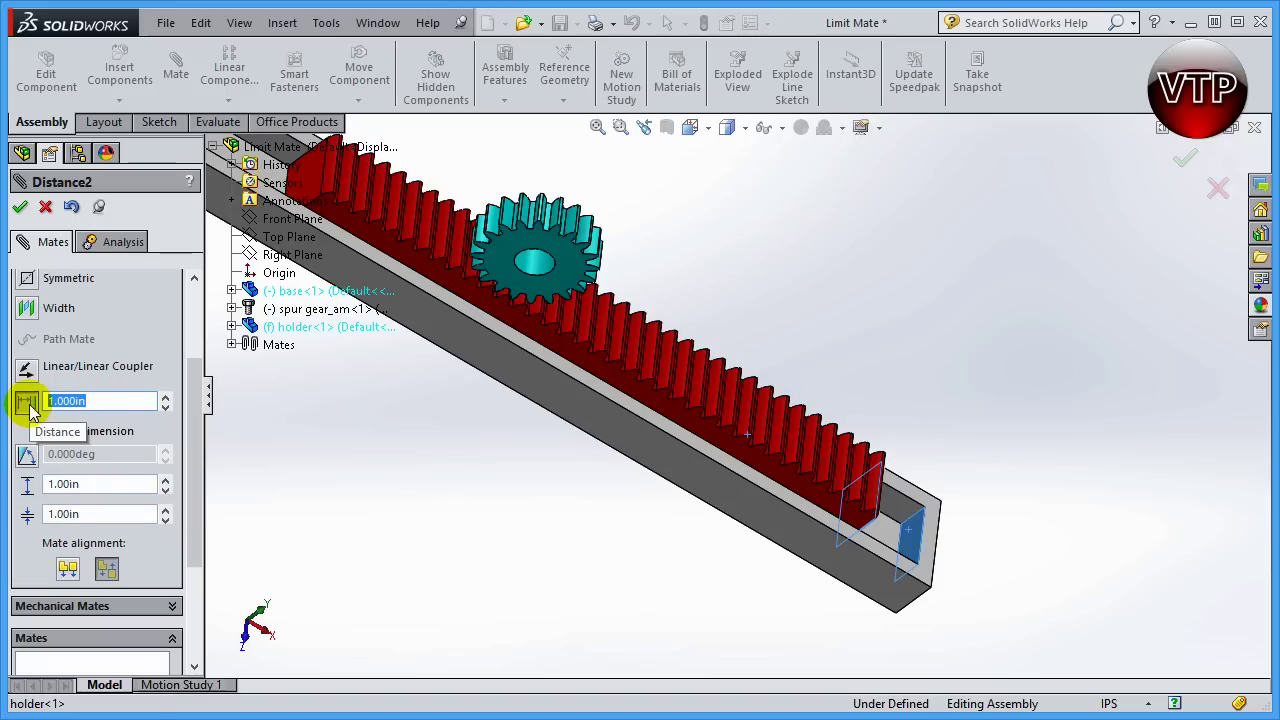
type("0")
key("Return")
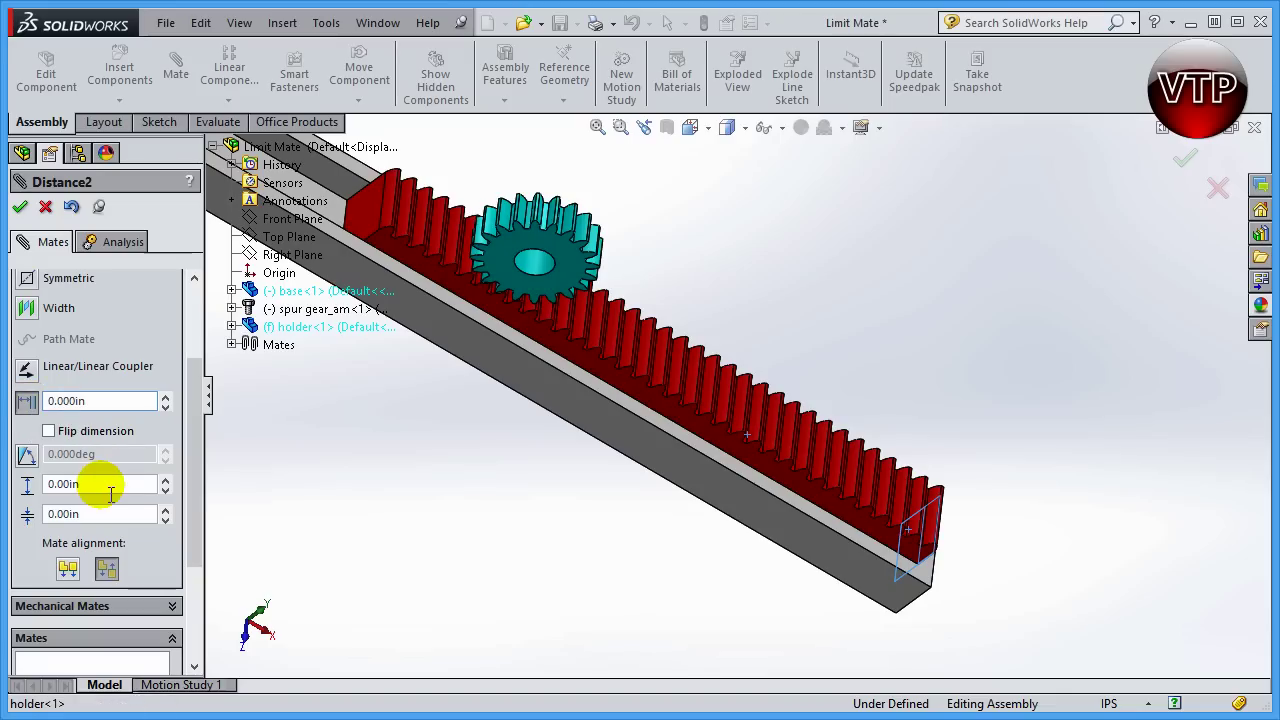
double_click(85, 484)
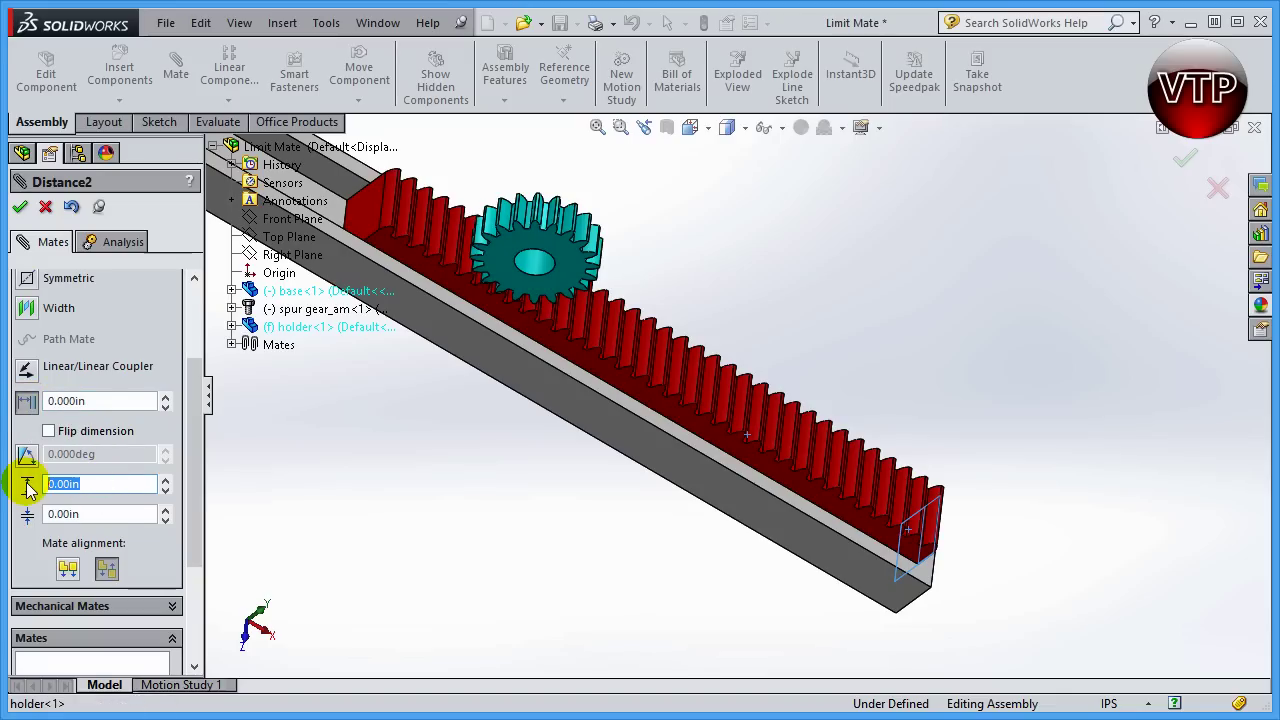
type("10")
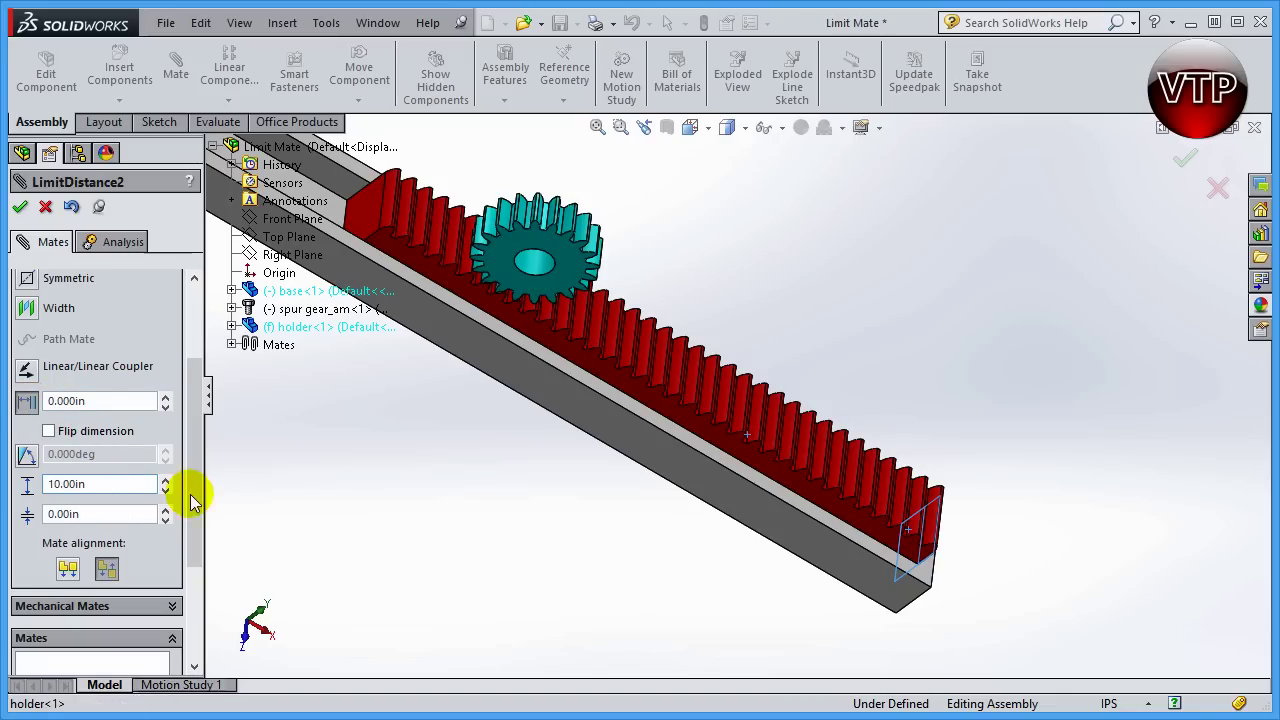
left_click(89, 523)
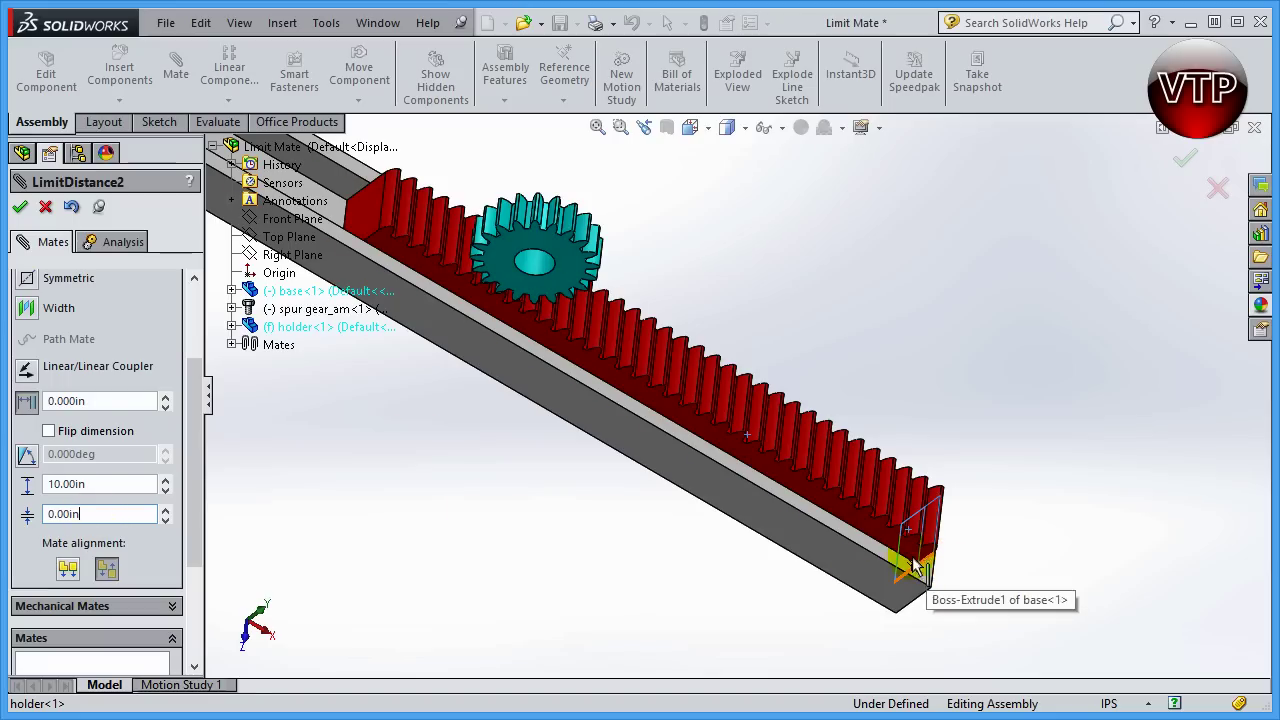
left_click(21, 208)
Step: Slide the rack to the far end of the holder and inspect its position at the maximum limit
scroll(732, 434, "up", 3)
middle_click_drag(706, 450, 646, 382)
scroll(669, 374, "down", 3)
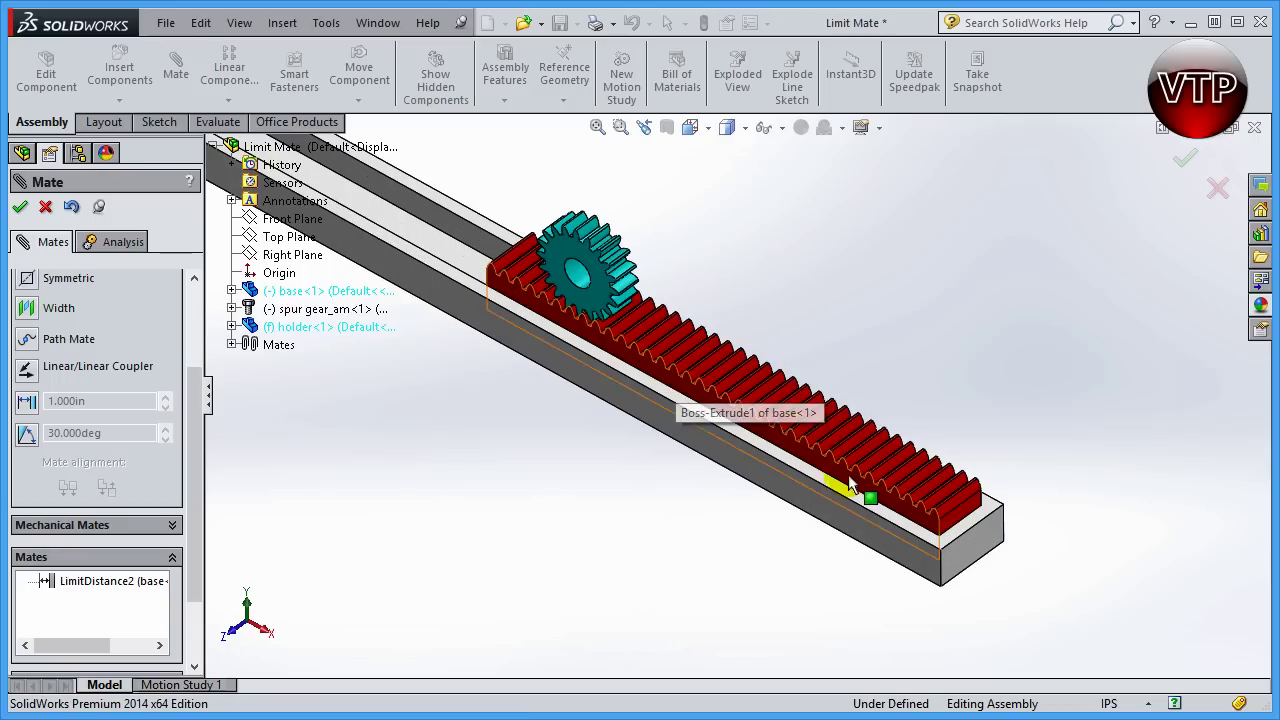
left_click_drag(871, 488, 252, 128)
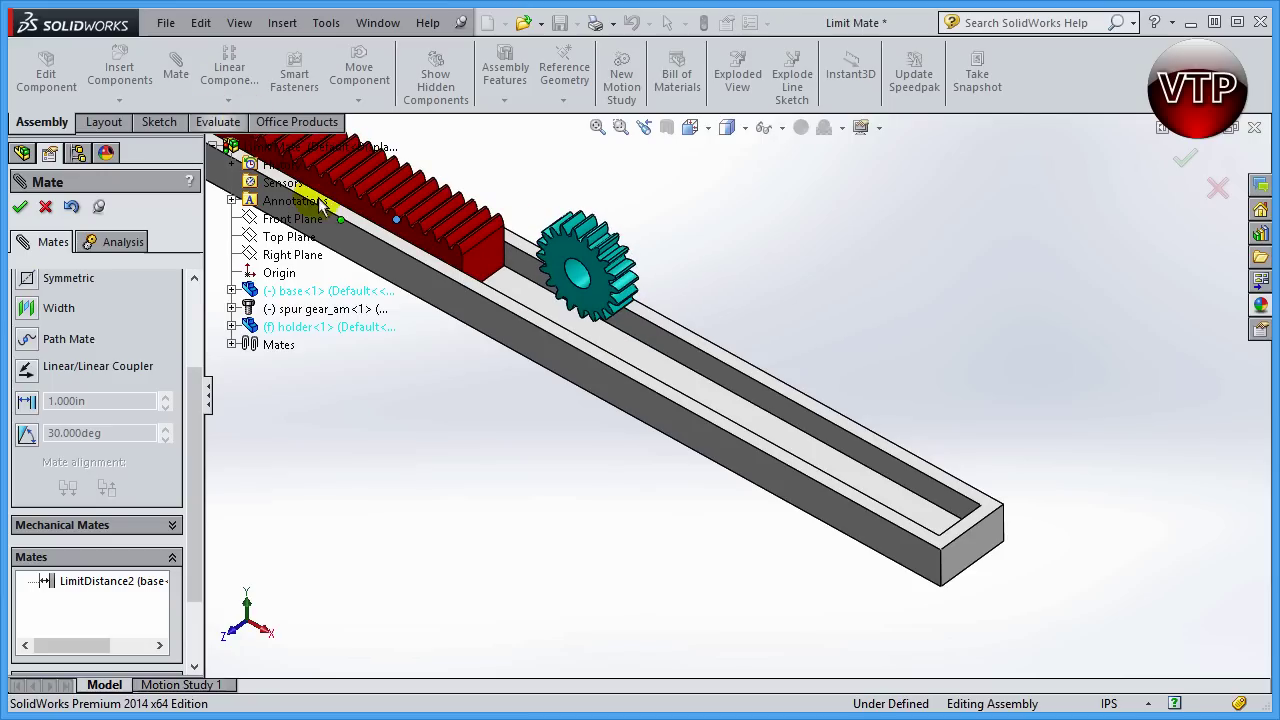
scroll(231, 154, "up", 4)
scroll(491, 265, "down", 10)
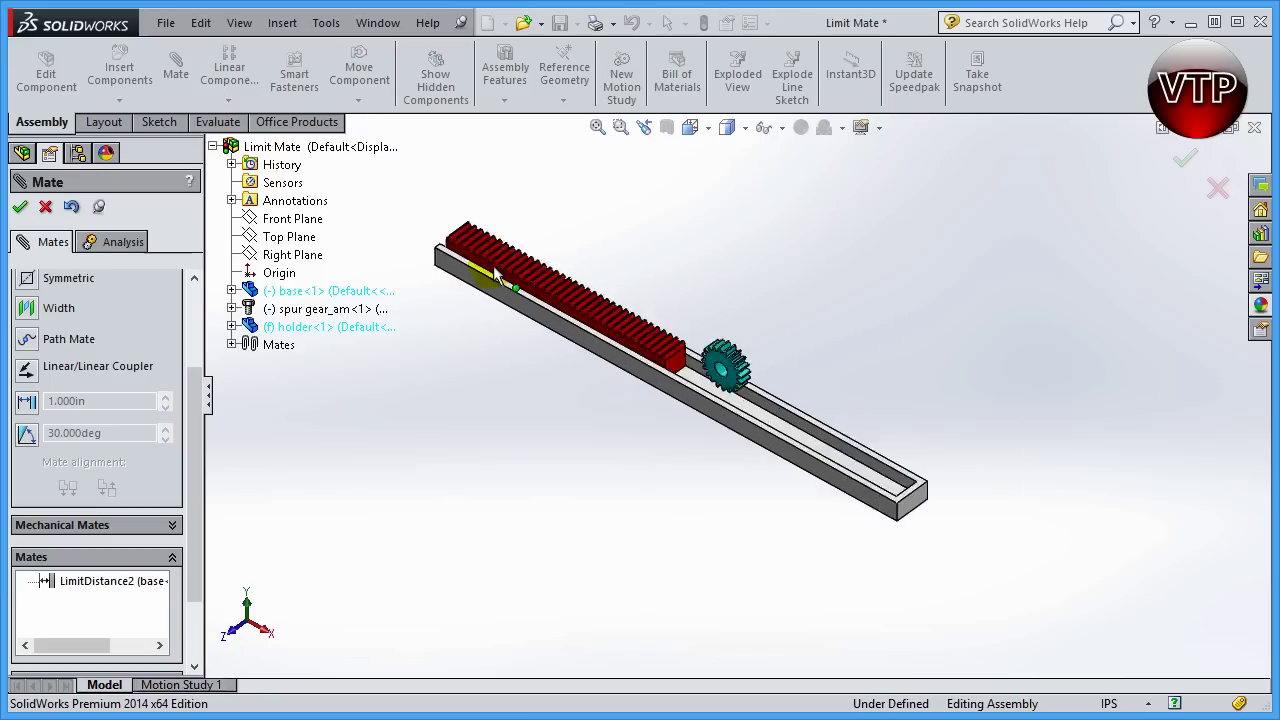
middle_click_drag(621, 377, 706, 457)
scroll(706, 457, "up", 8)
scroll(1123, 609, "down", 5)
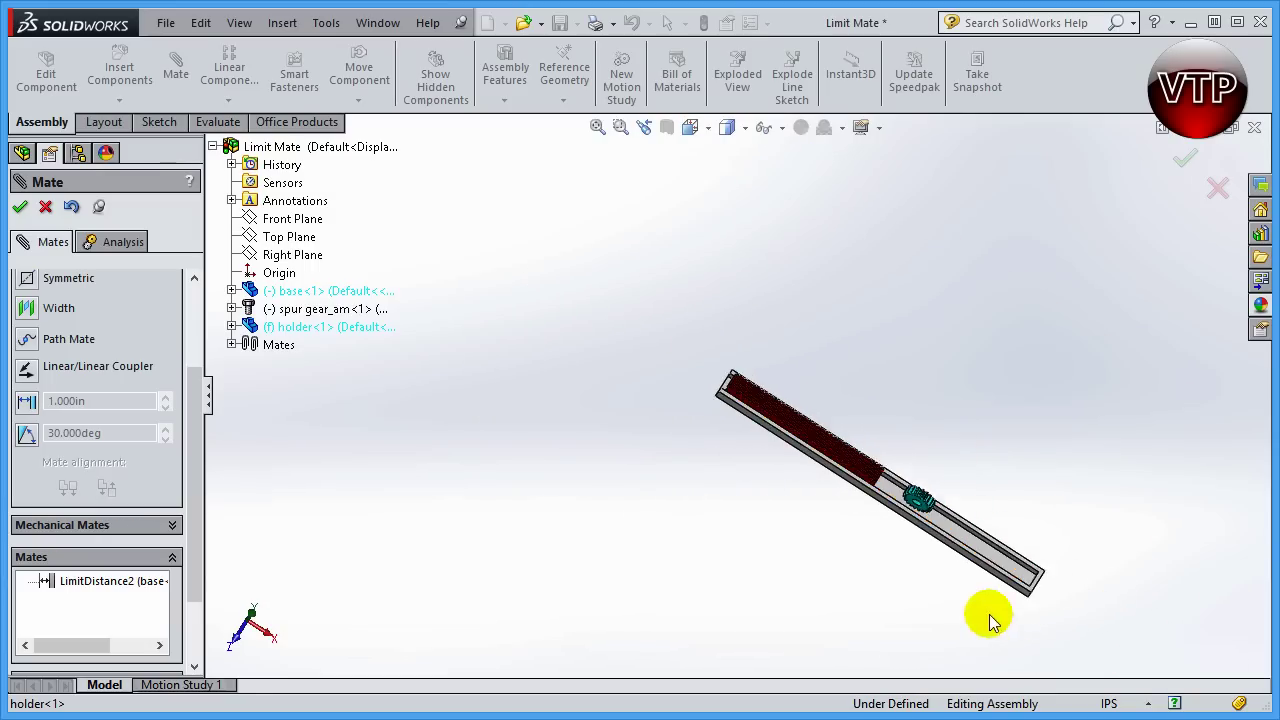
middle_click_drag(986, 614, 944, 495)
scroll(944, 515, "down", 5)
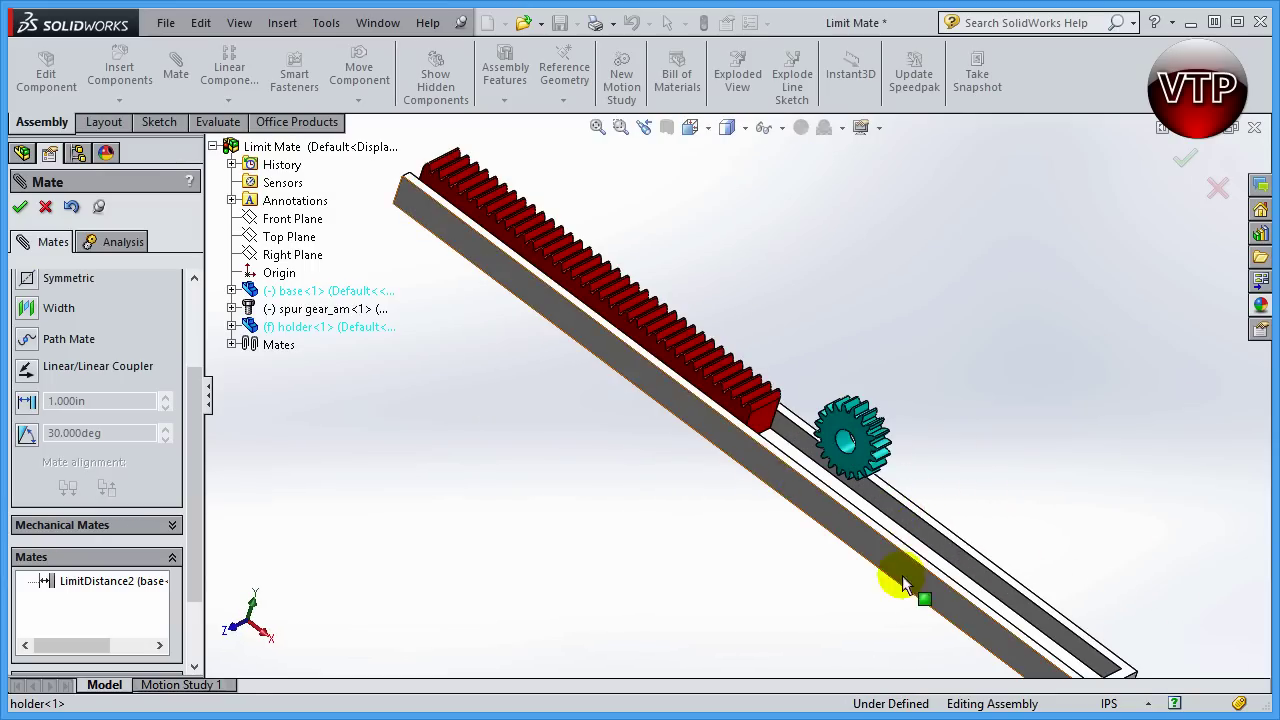
scroll(902, 575, "up", 4)
scroll(900, 555, "down", 4)
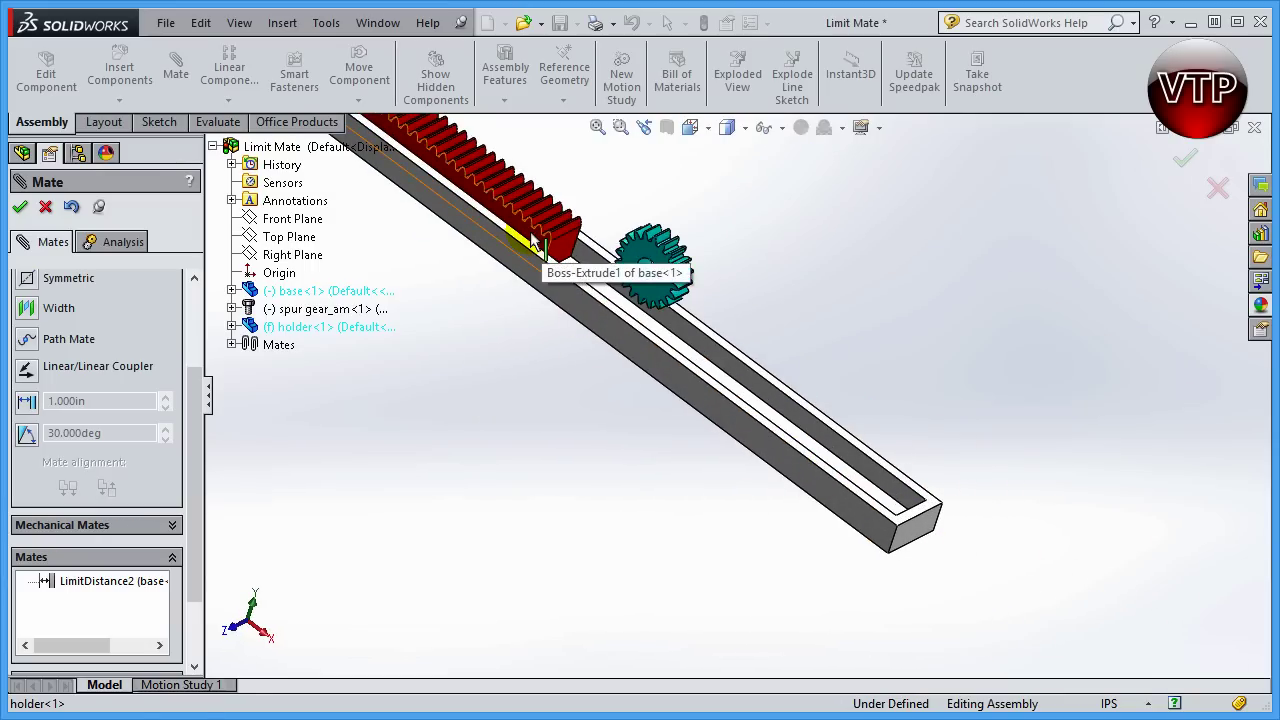
Step: Slide the rack back to the holder's near end wall and check where it stops, then move it slightly away
left_click_drag(568, 255, 954, 568)
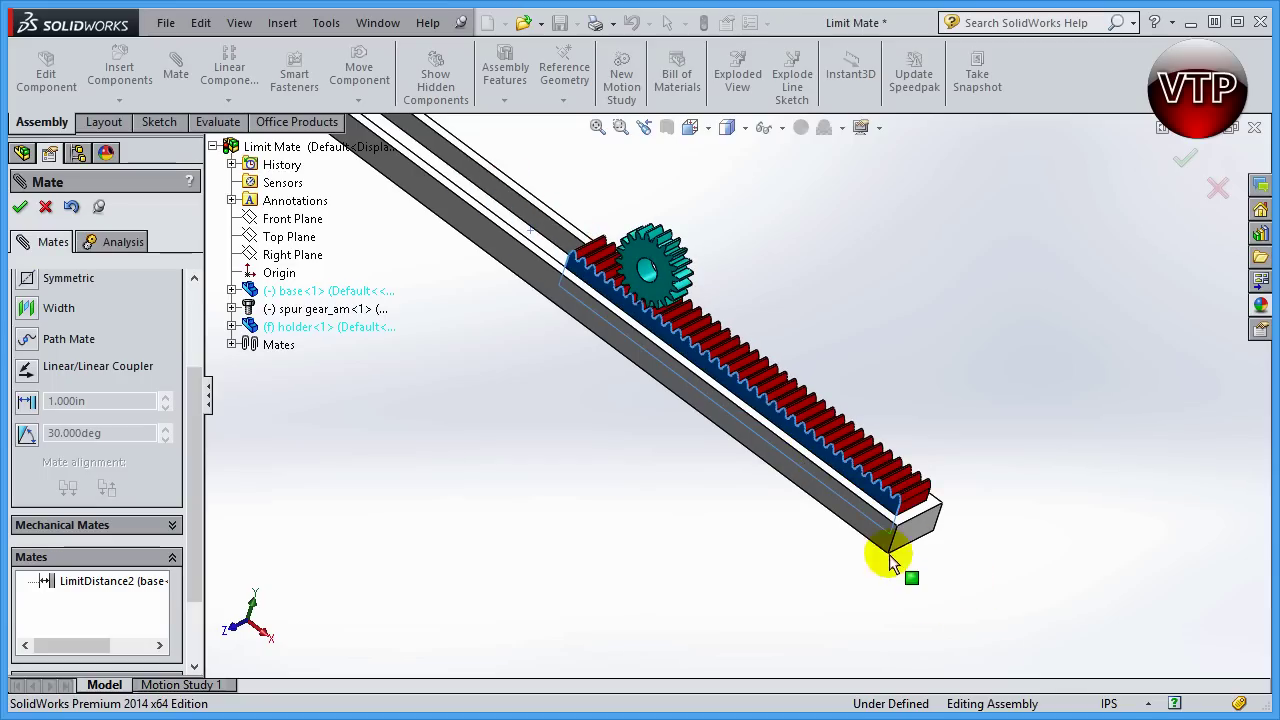
scroll(928, 545, "up", 6)
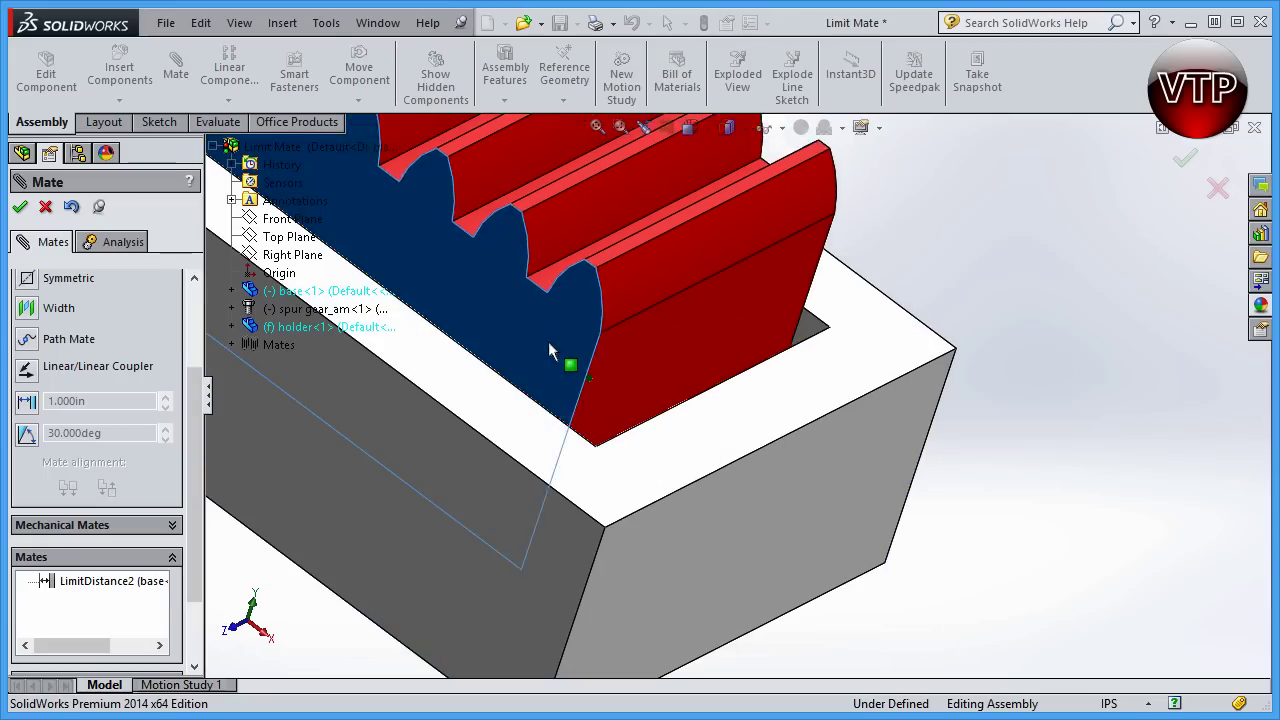
left_click_drag(846, 690, 428, 274)
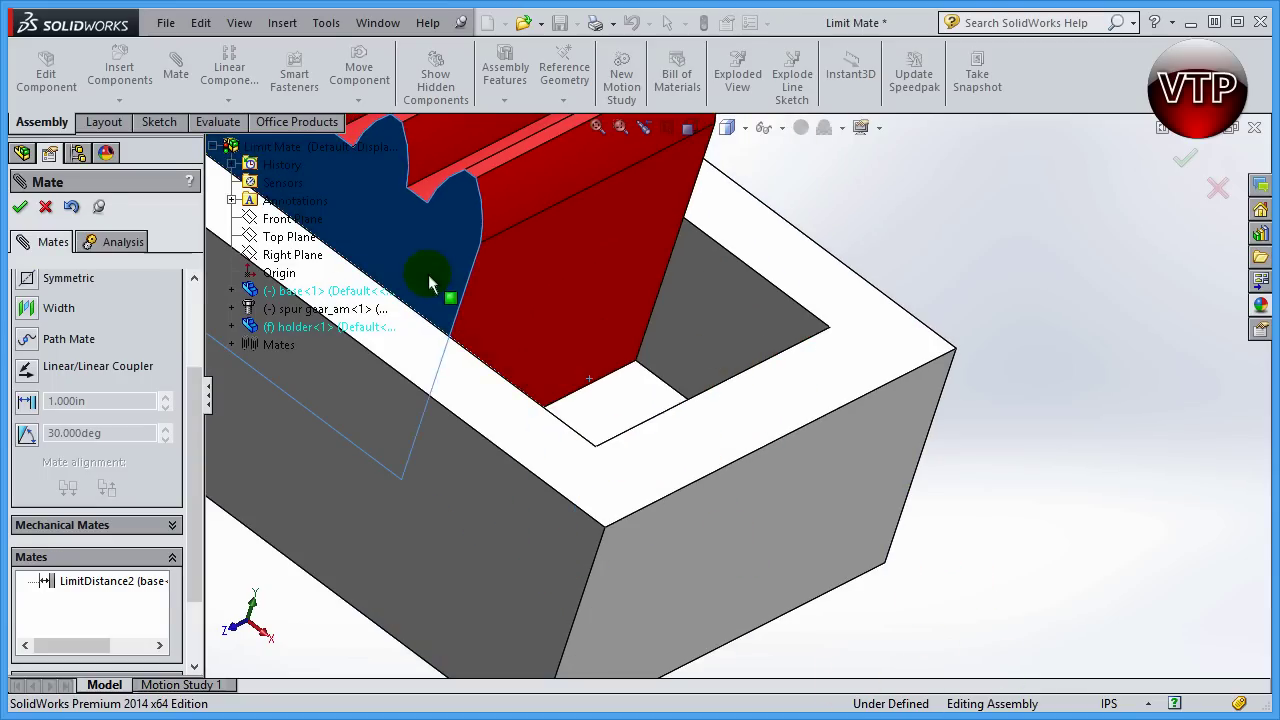
scroll(671, 534, "down", 10)
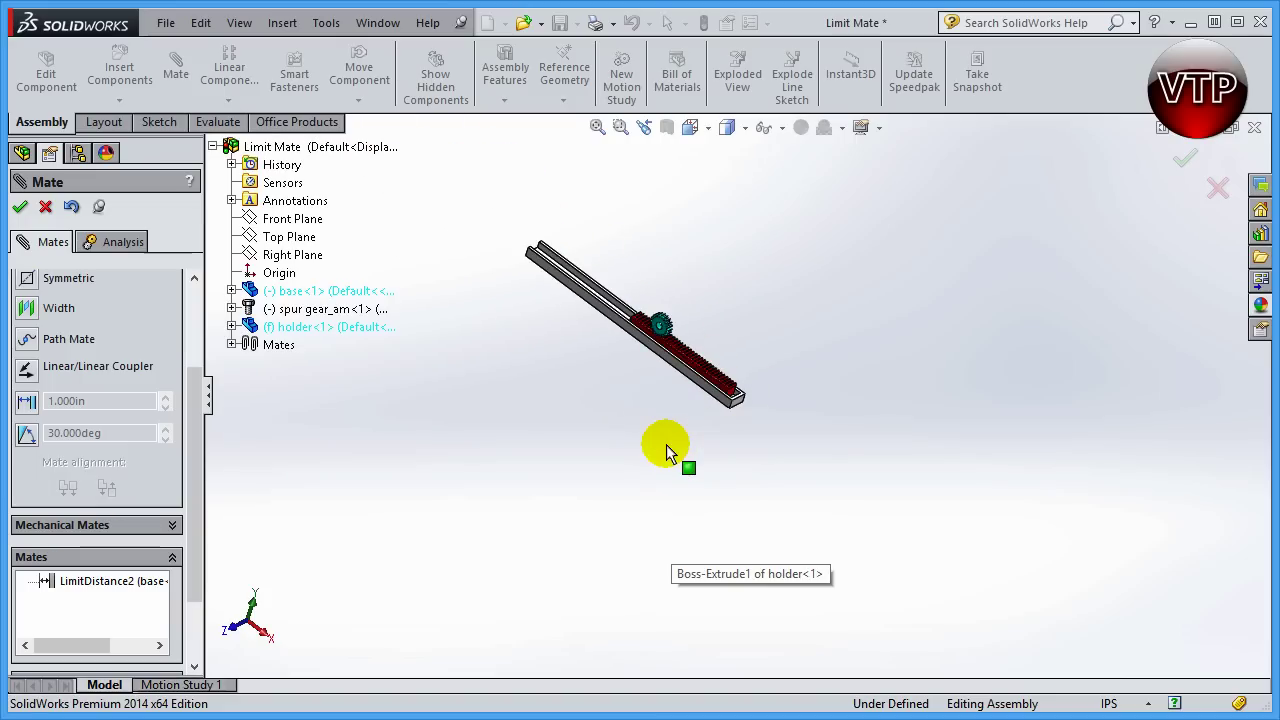
scroll(670, 338, "up", 10)
scroll(657, 366, "down", 3)
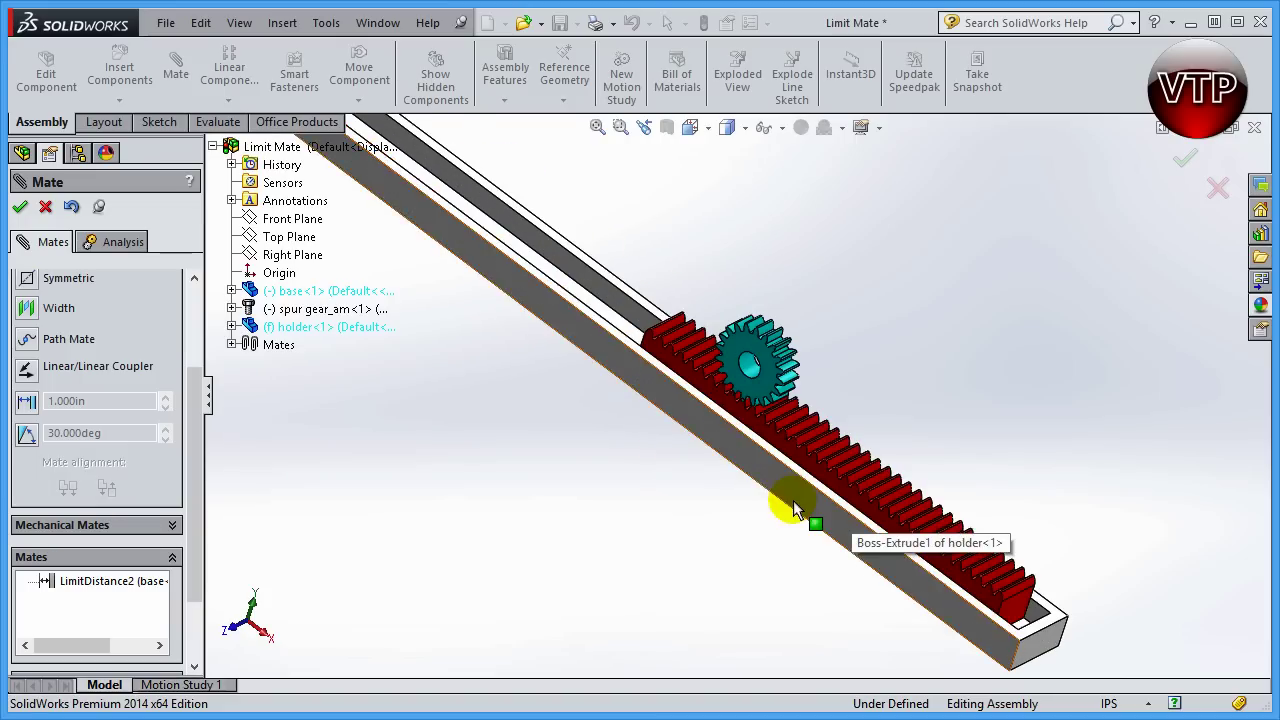
Step: Flip the dimension direction of the rack's limit distance mate, accept it, and slide the rack to test its travel
left_click(100, 581)
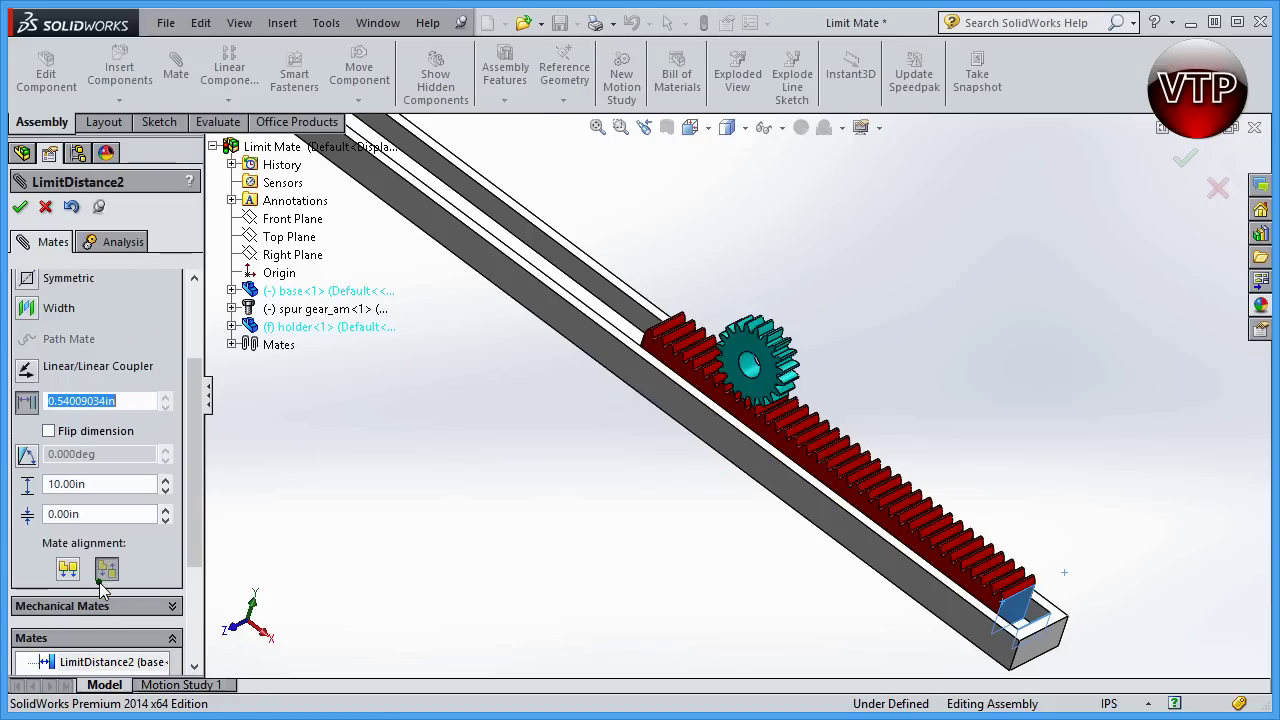
left_click(49, 431)
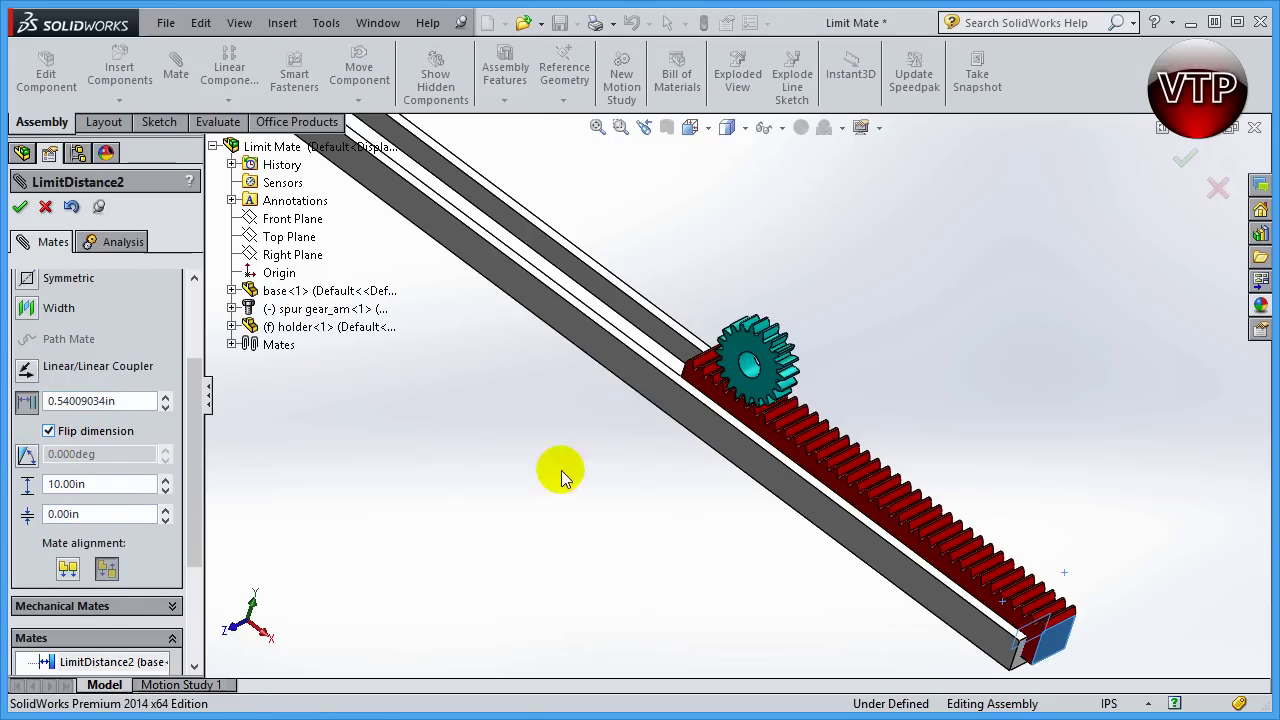
key("f")
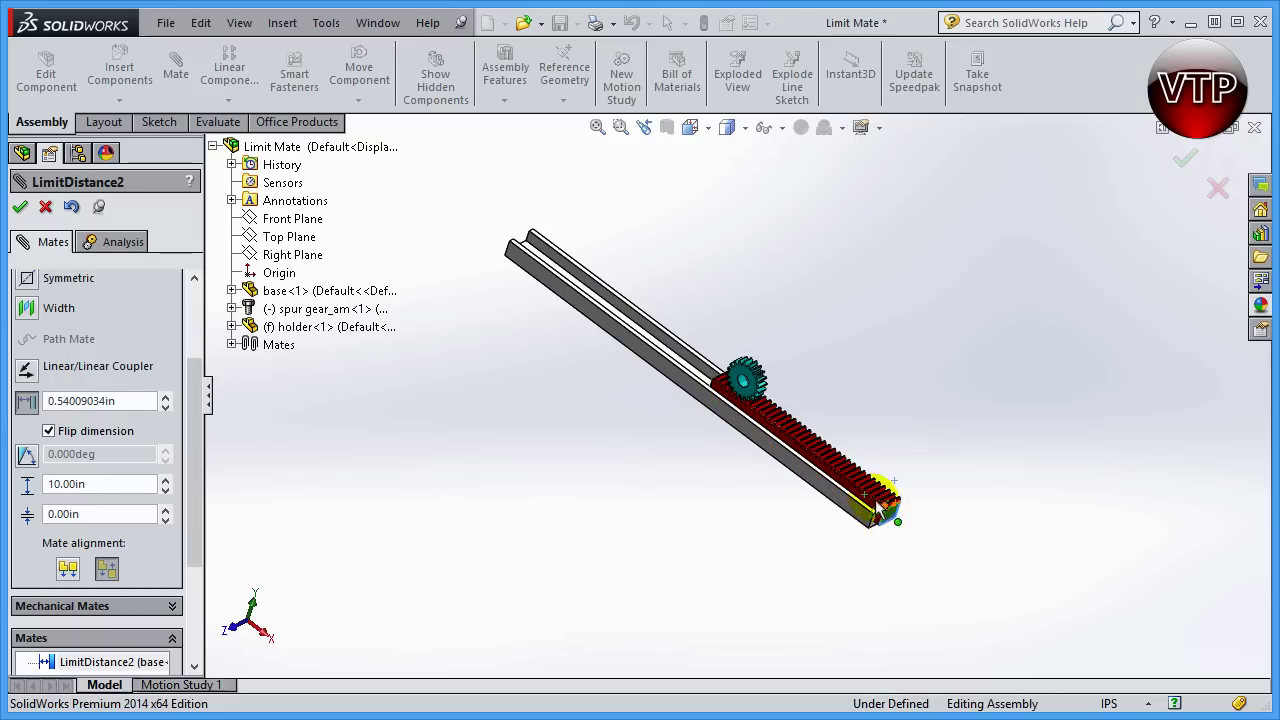
left_click_drag(806, 438, 495, 465)
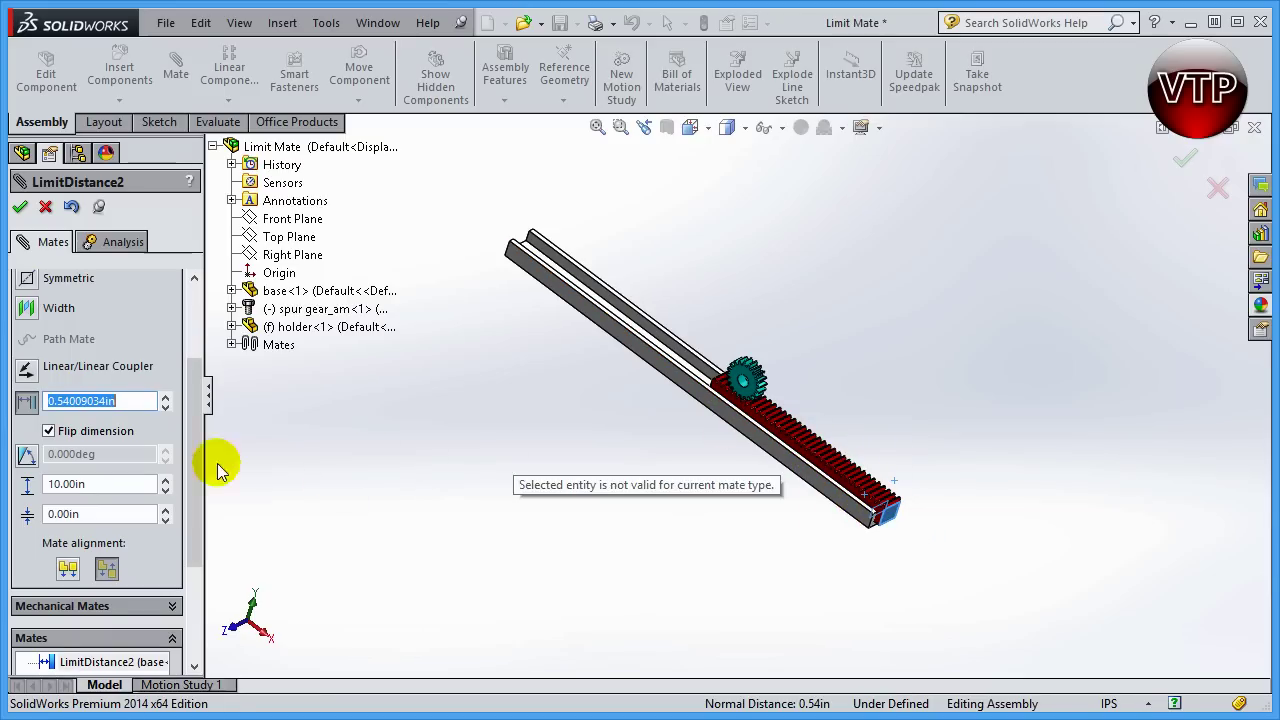
left_click(20, 206)
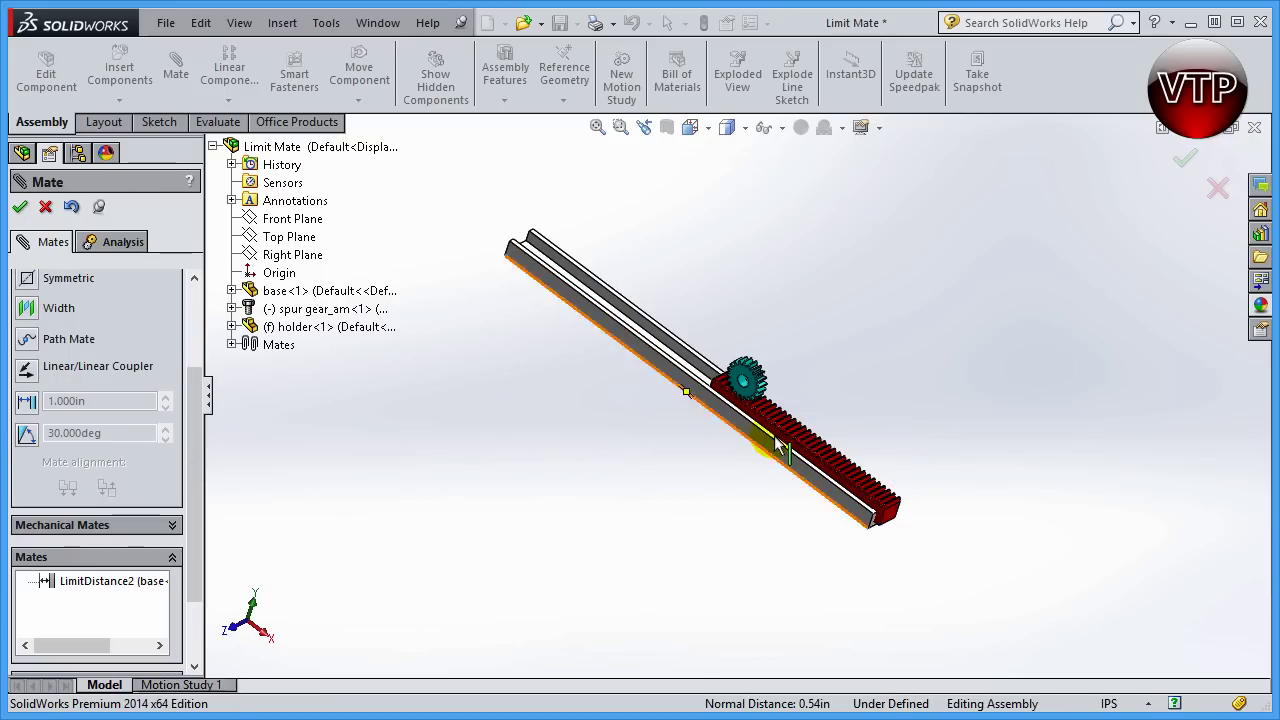
left_click_drag(778, 447, 569, 321)
mouse_move(729, 430)
left_mouse_down()
mouse_move(1071, 646)
mouse_move(710, 430)
left_mouse_up()
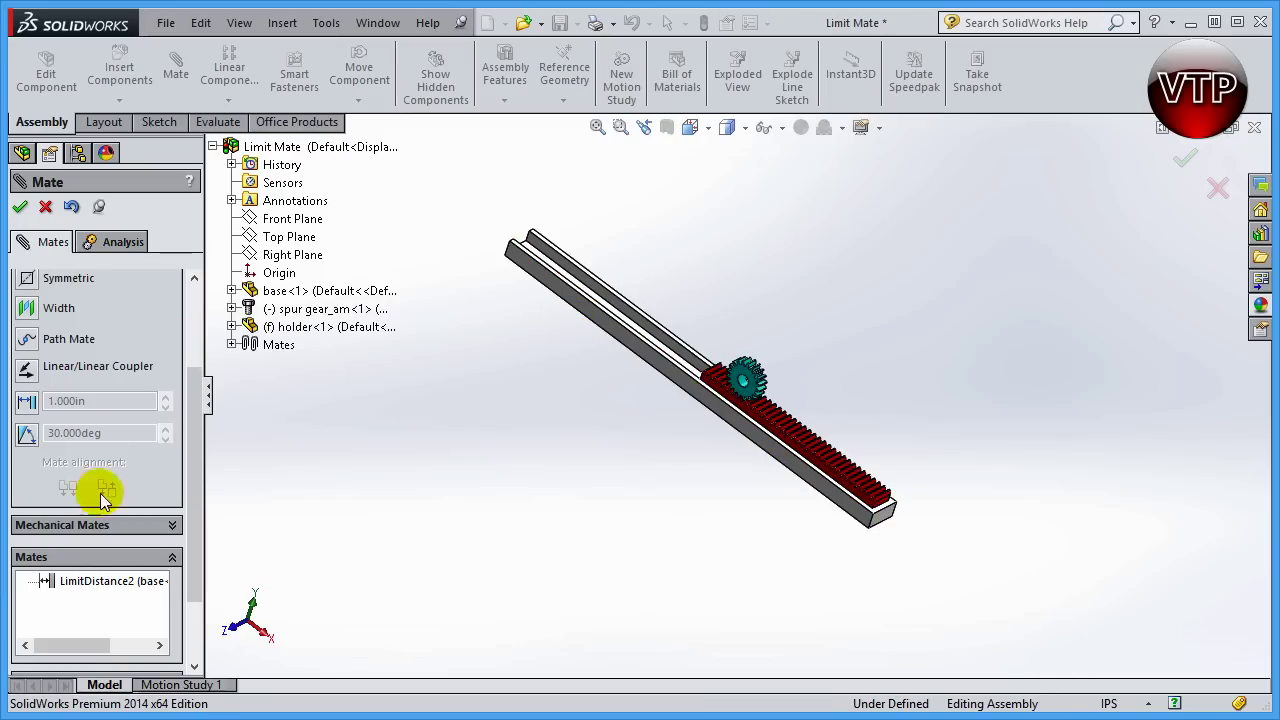
Step: Reopen the limit distance mate, turn off its flipped dimension and try the aligned mate alignment
left_click(100, 581)
left_click(49, 433)
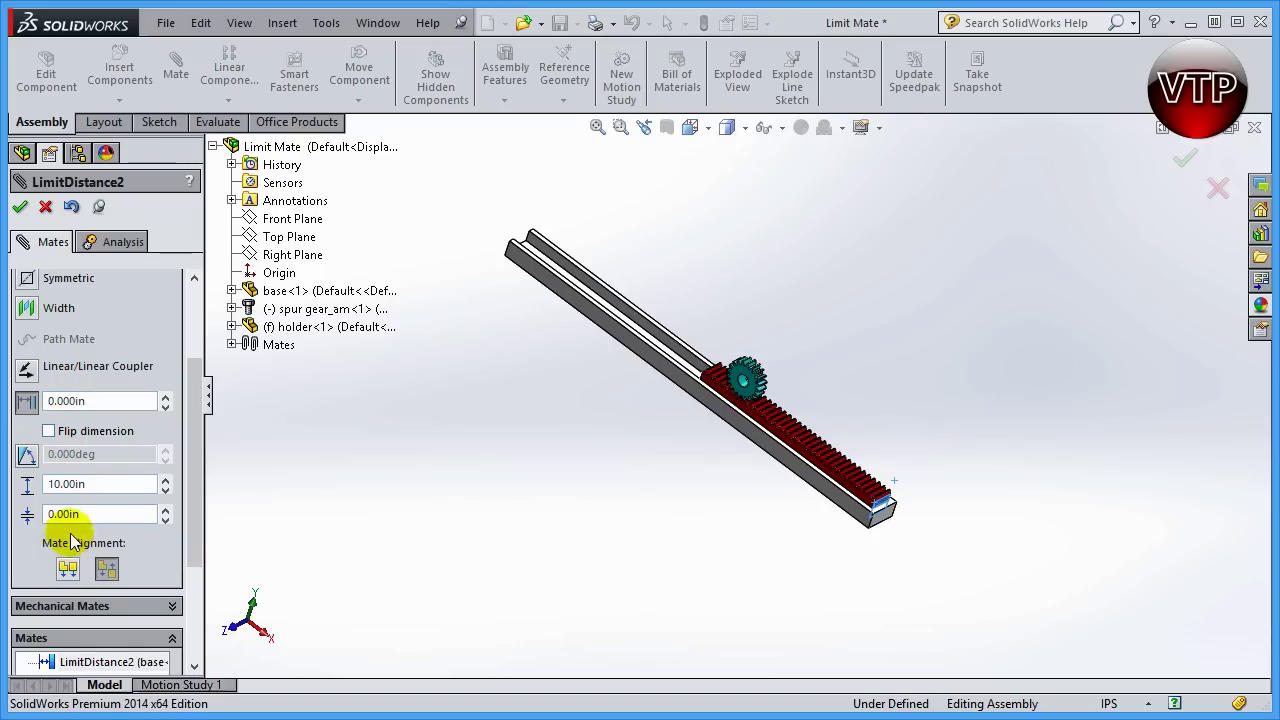
left_click(67, 568)
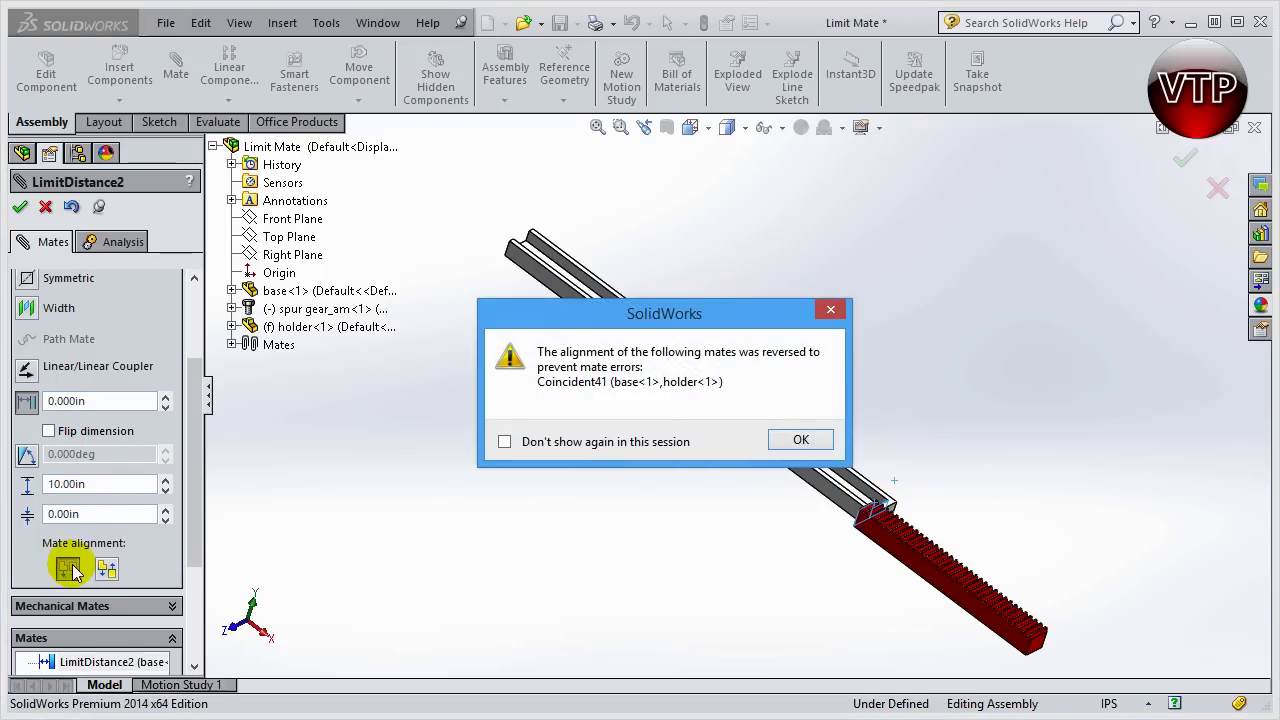
left_click(106, 568)
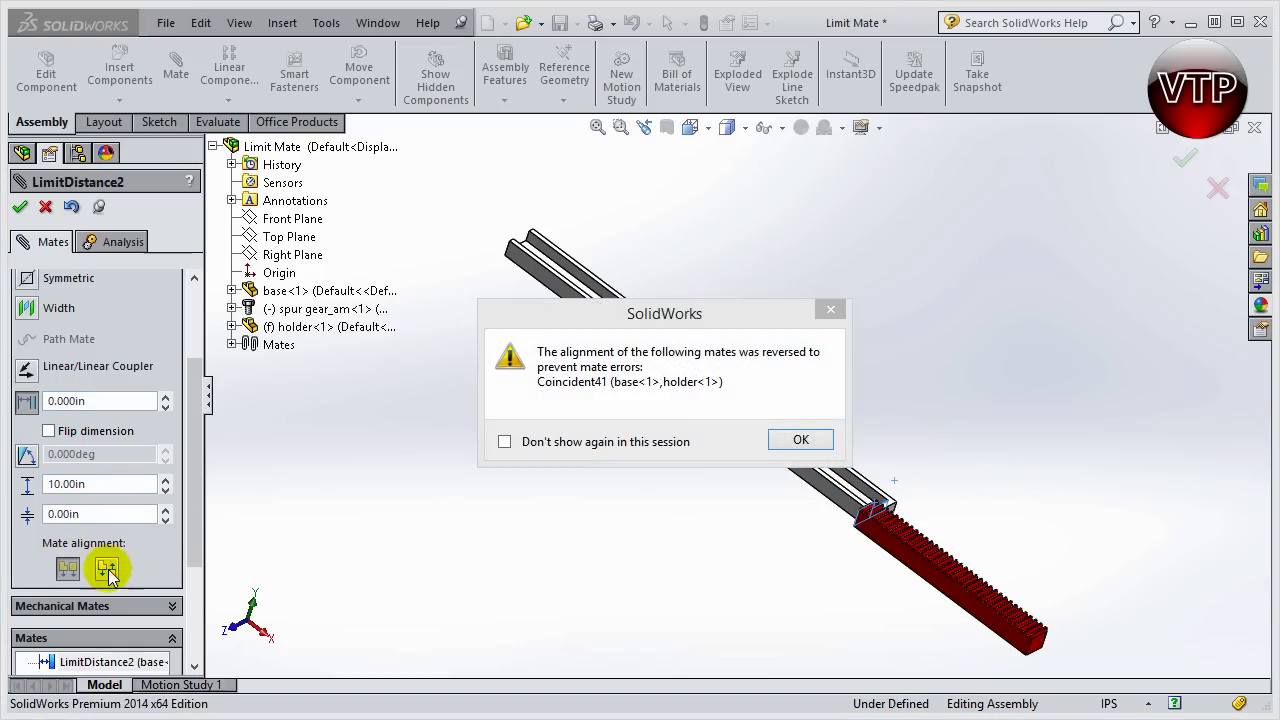
left_click(800, 440)
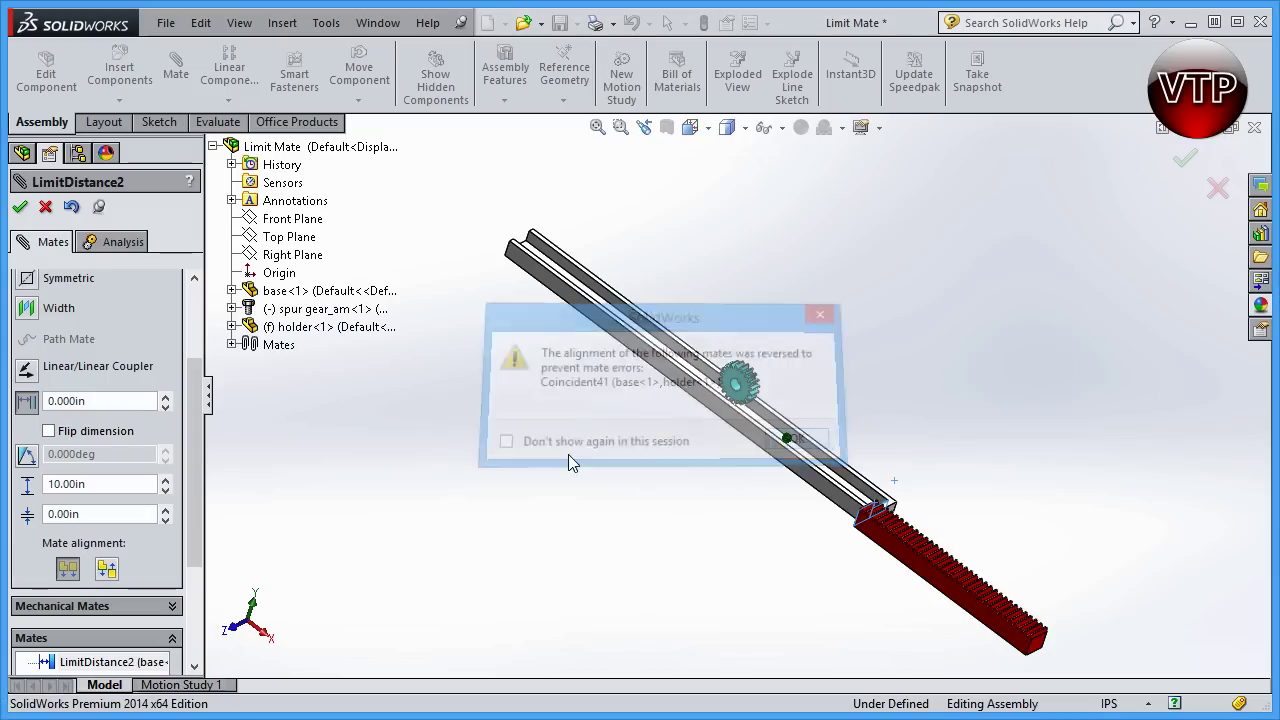
Step: Try the anti-aligned mate alignment and undo the alignment and flip changes made to the limit distance mate
left_click(106, 568)
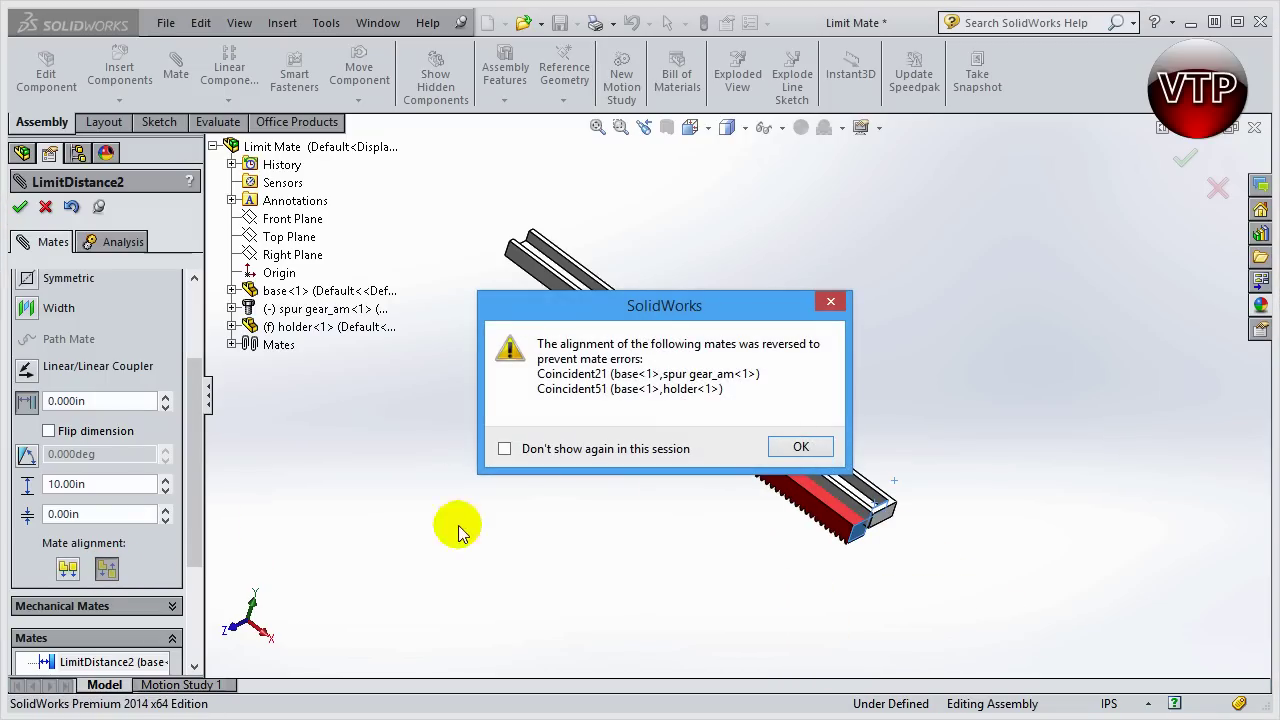
left_click(799, 447)
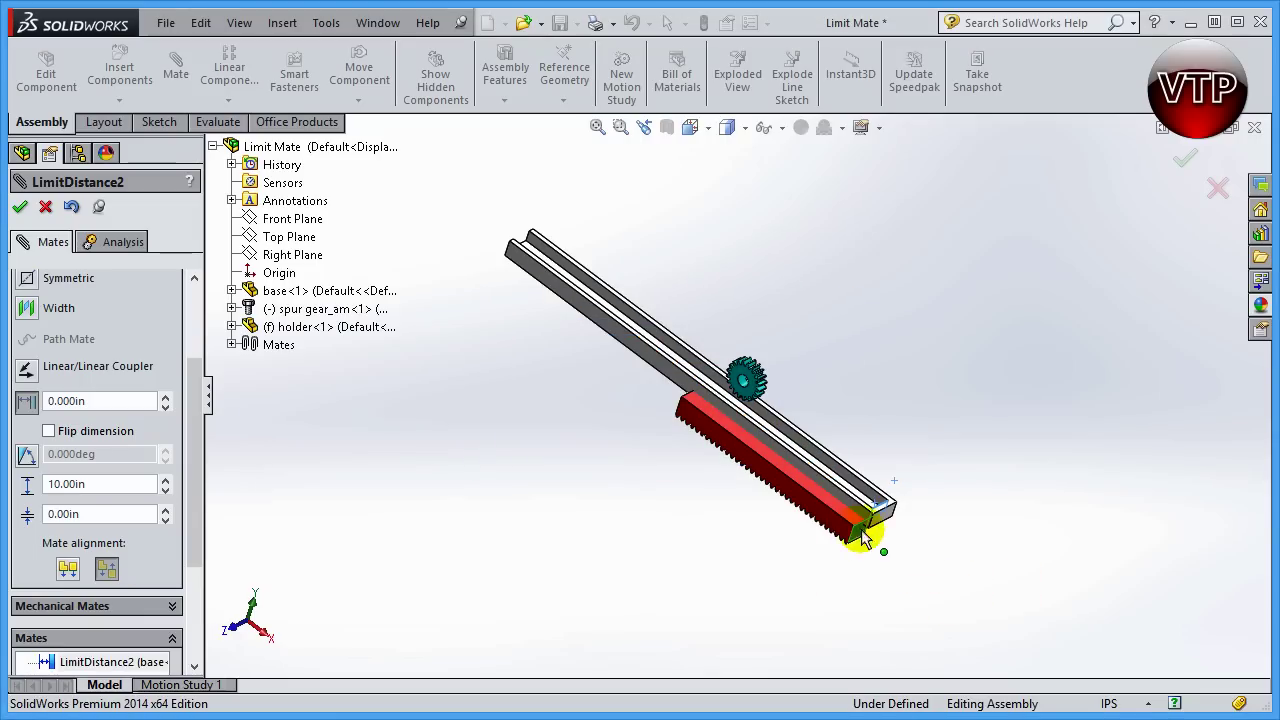
left_click(71, 207)
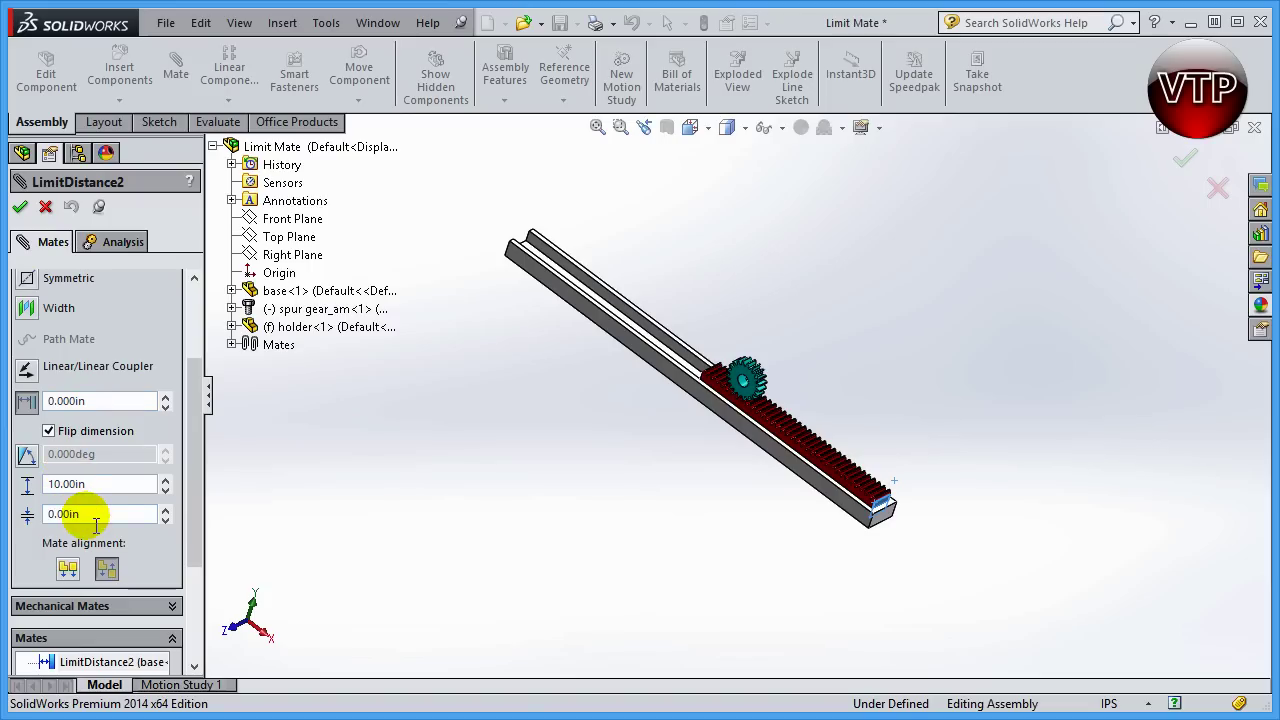
Step: Accept the limit distance mate, finish the Mate command, and check the mate's entry in the assembly's mates
left_click(20, 207)
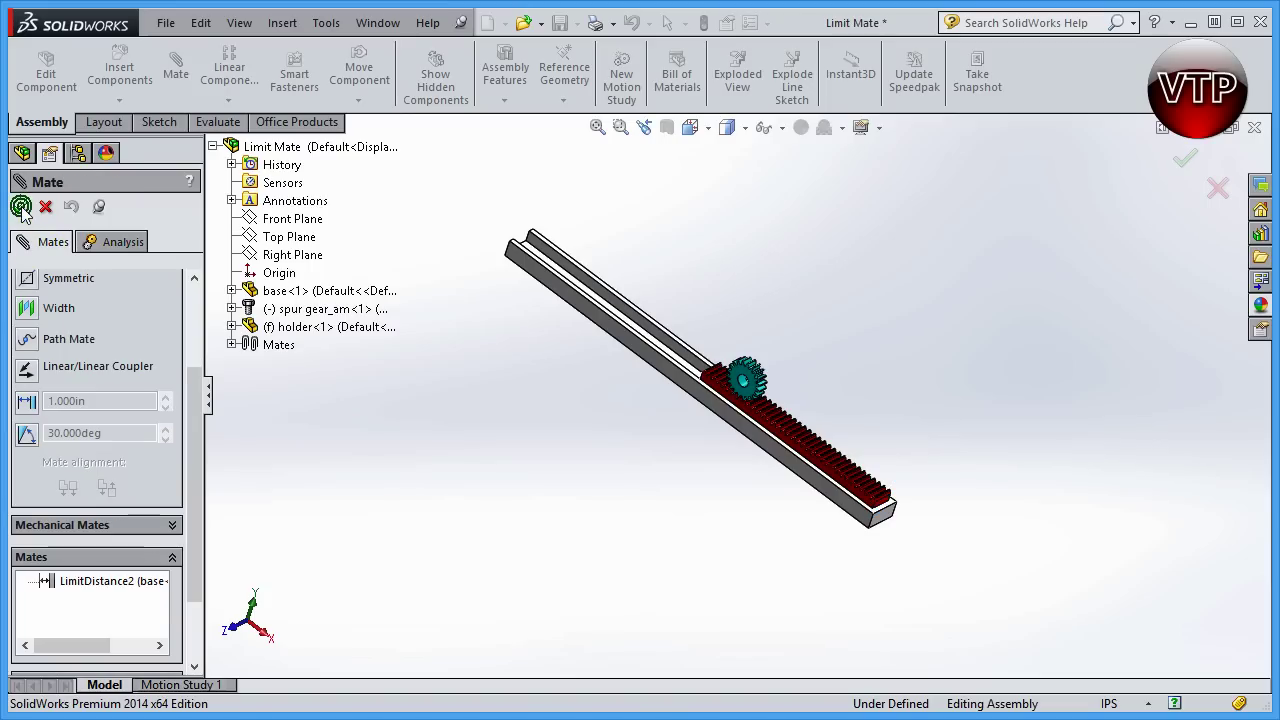
left_click(20, 207)
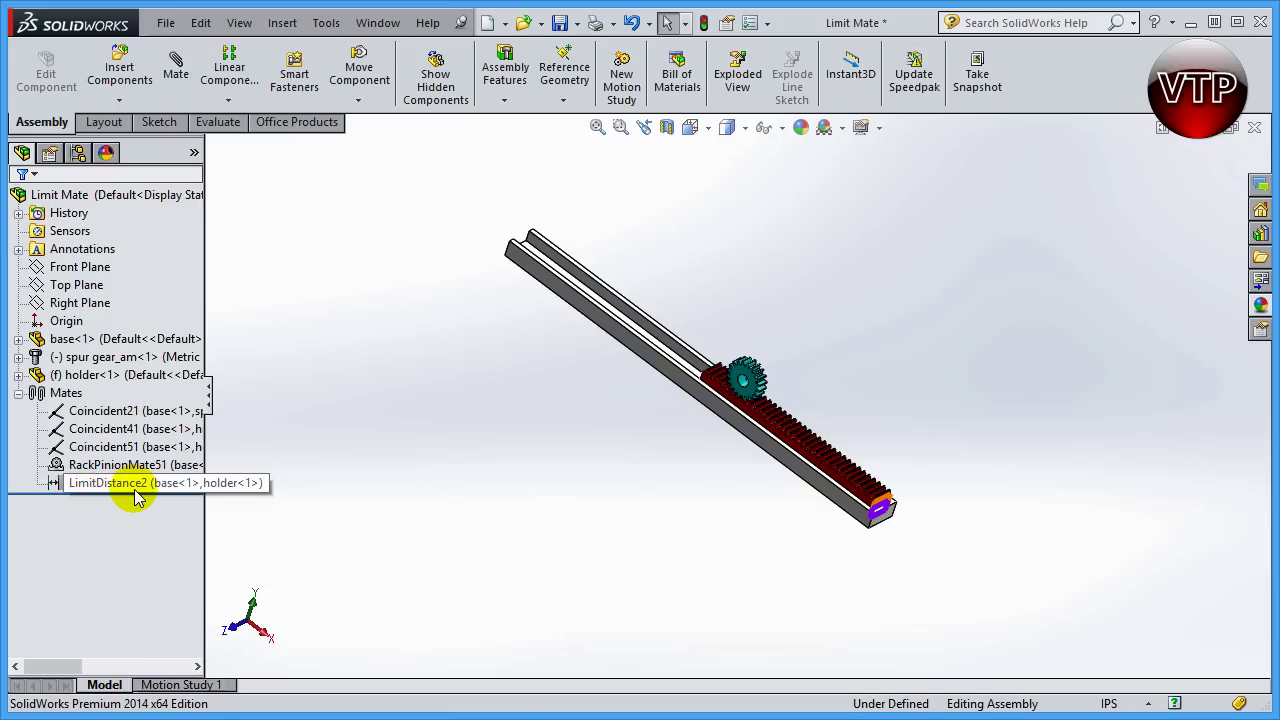
left_click(70, 490)
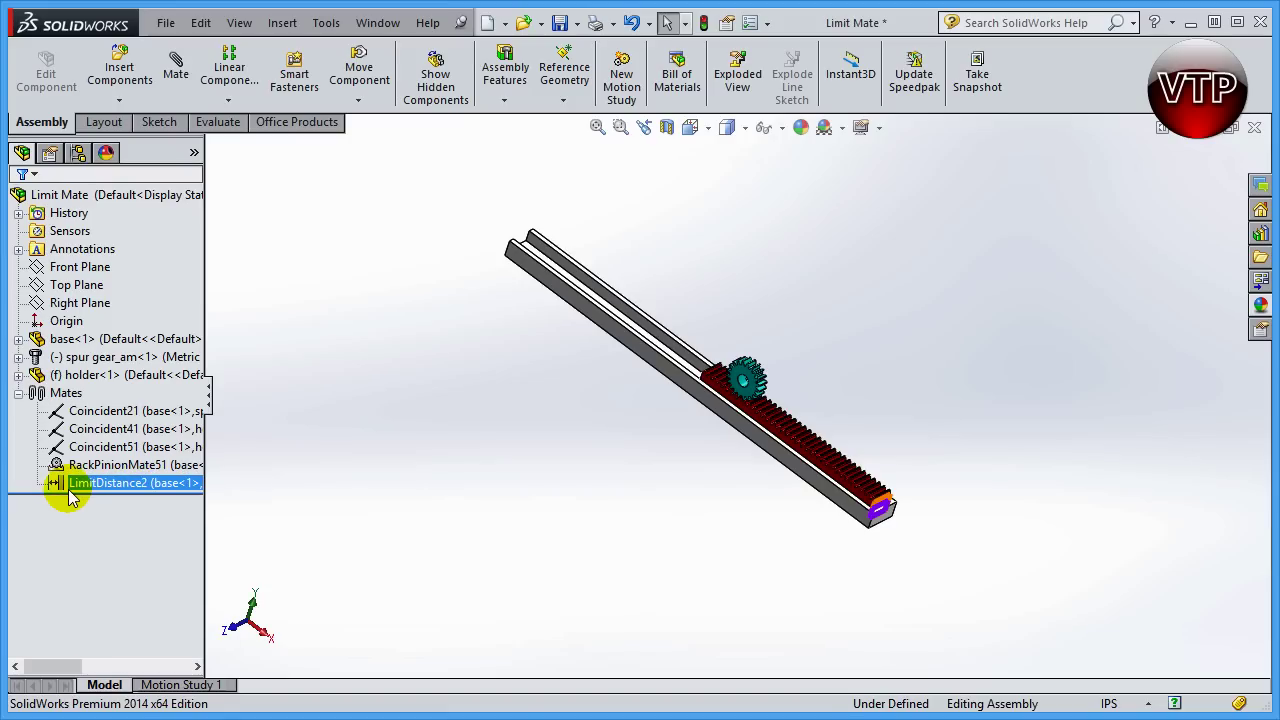
left_click(251, 490)
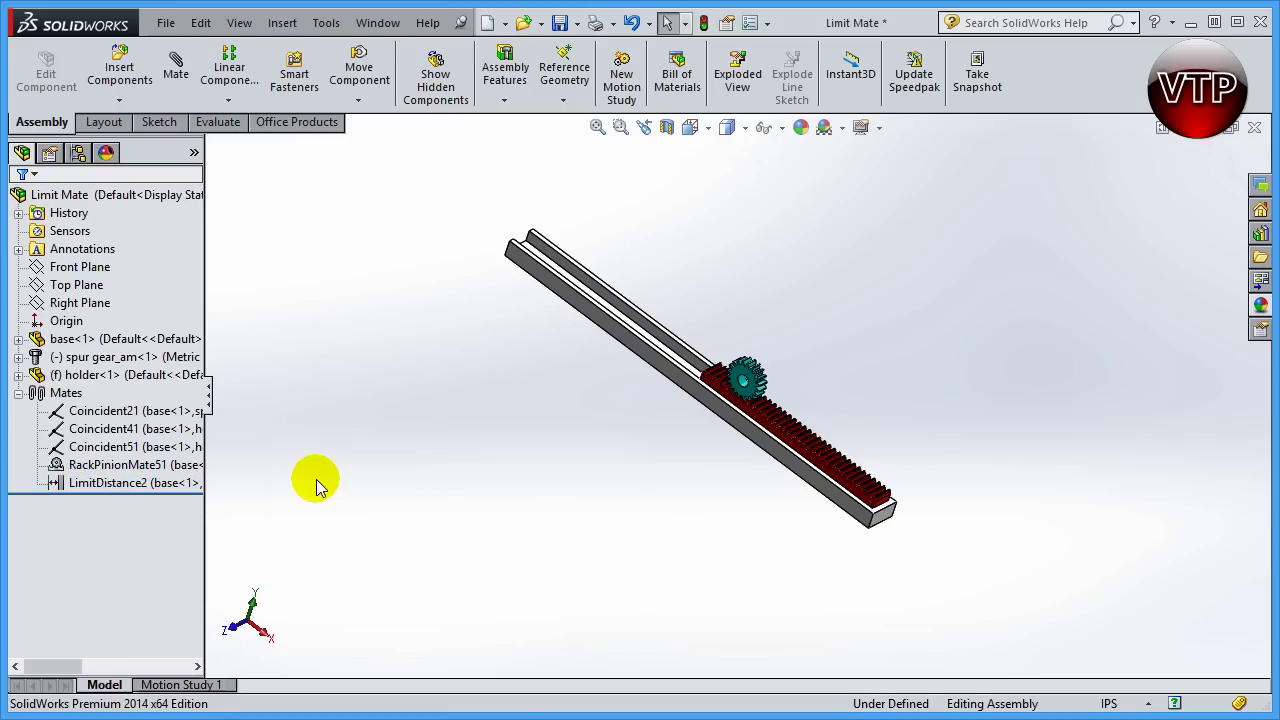